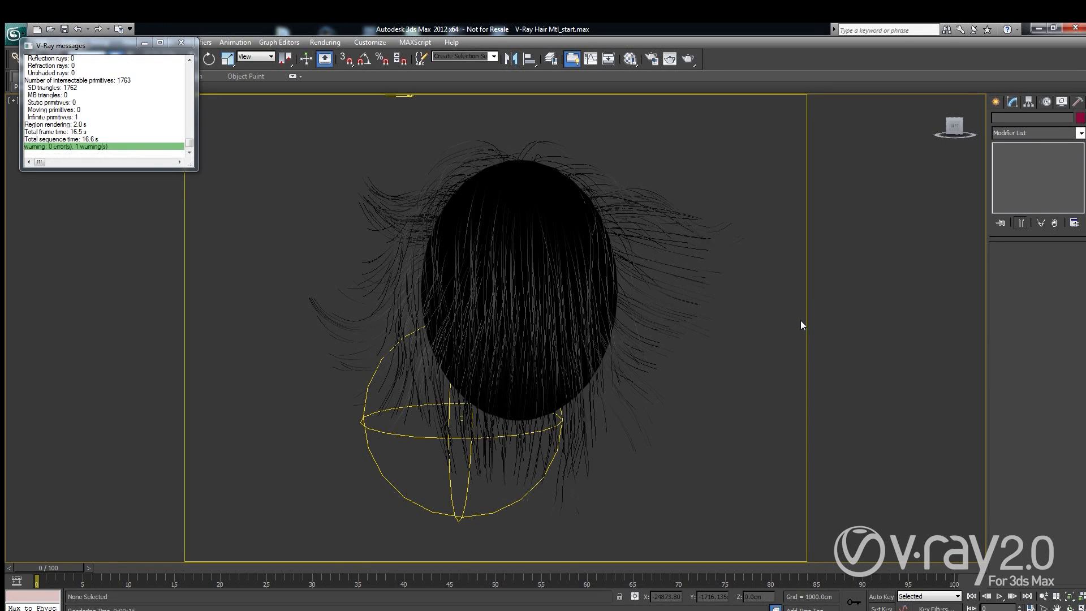
Test-render the selected hair object and close the frame buffer.
{"action": "left_click", "coordinate": [669, 213]}
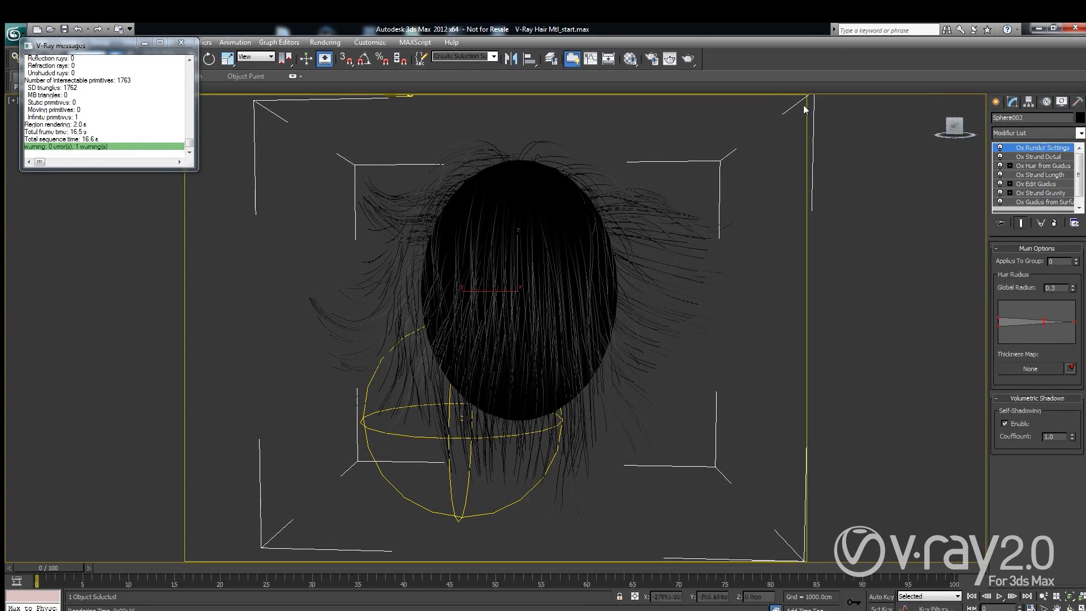
{"action": "left_click", "coordinate": [689, 60]}
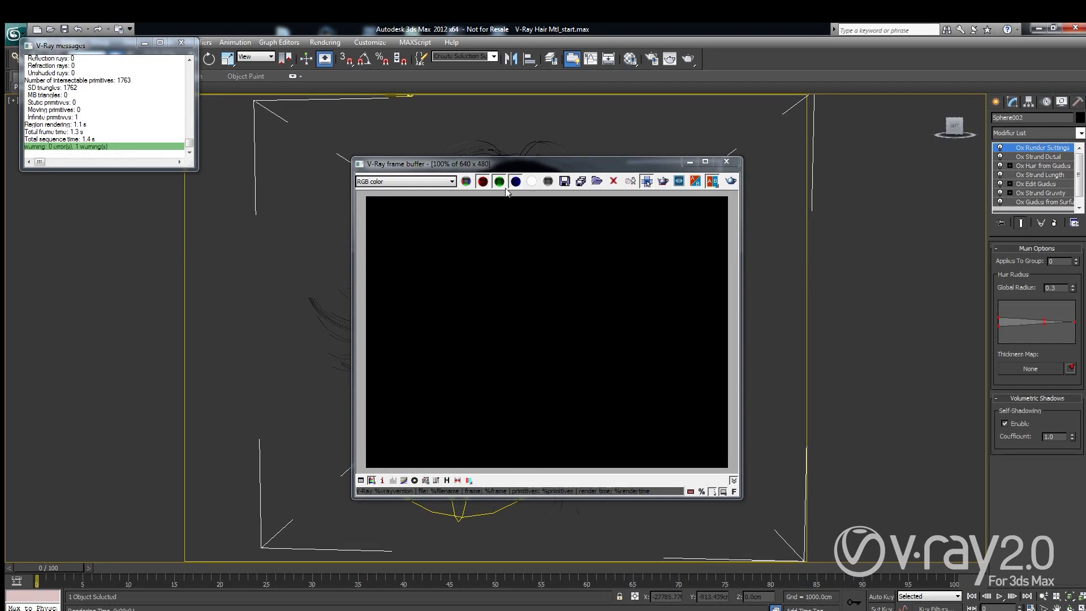
{"action": "left_click_drag", "start_coordinate": [491, 164], "coordinate": [400, 182]}
{"action": "left_click", "coordinate": [513, 164]}
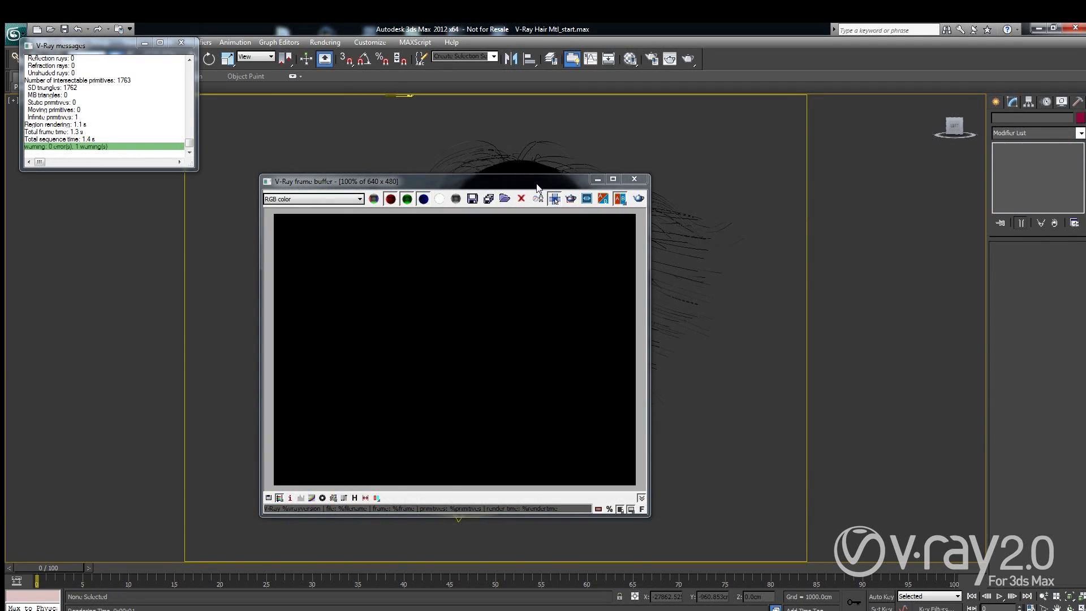
{"action": "left_click", "coordinate": [632, 180]}
Add the VRayOrnatrixMod modifier on top of the hair object's stack and render the hair.
{"action": "left_click", "coordinate": [651, 198]}
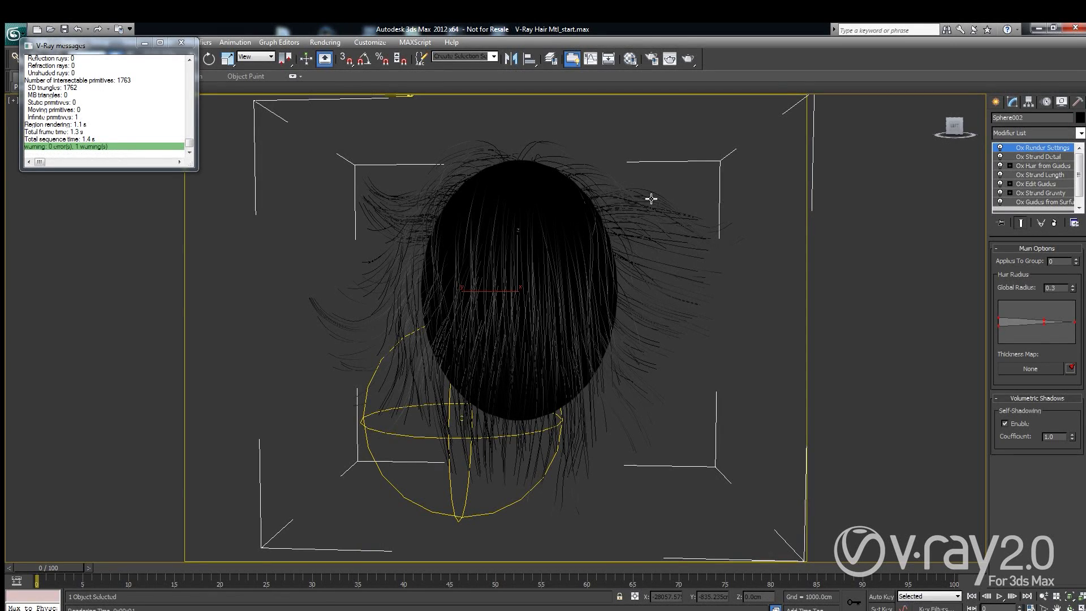
{"action": "left_click", "coordinate": [1020, 134]}
{"action": "scroll", "coordinate": [1016, 372], "scroll_direction": "down", "scroll_amount": 8}
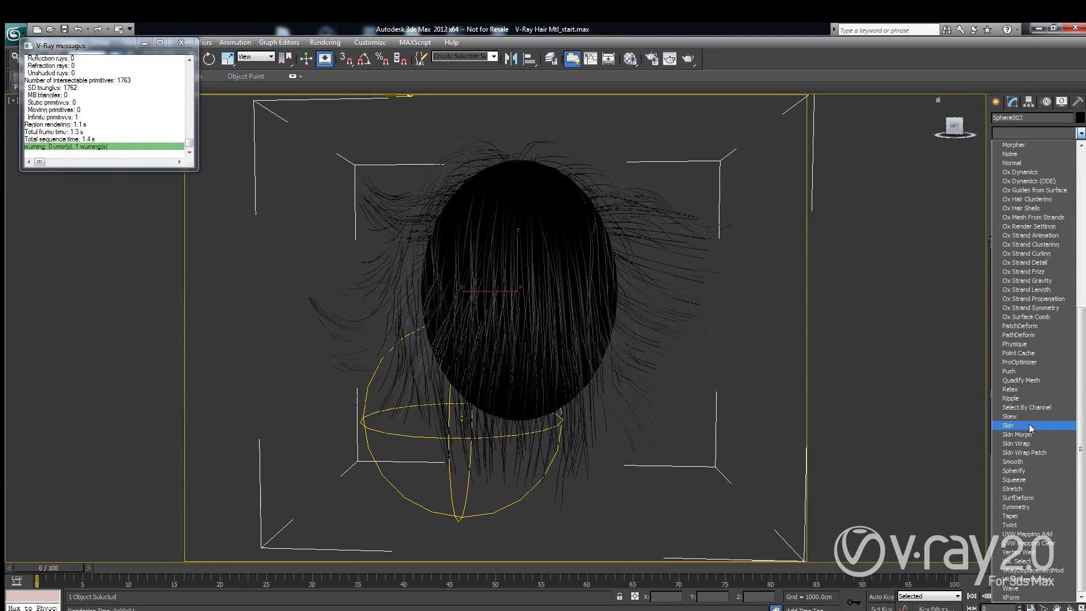
{"action": "left_click", "coordinate": [1025, 579]}
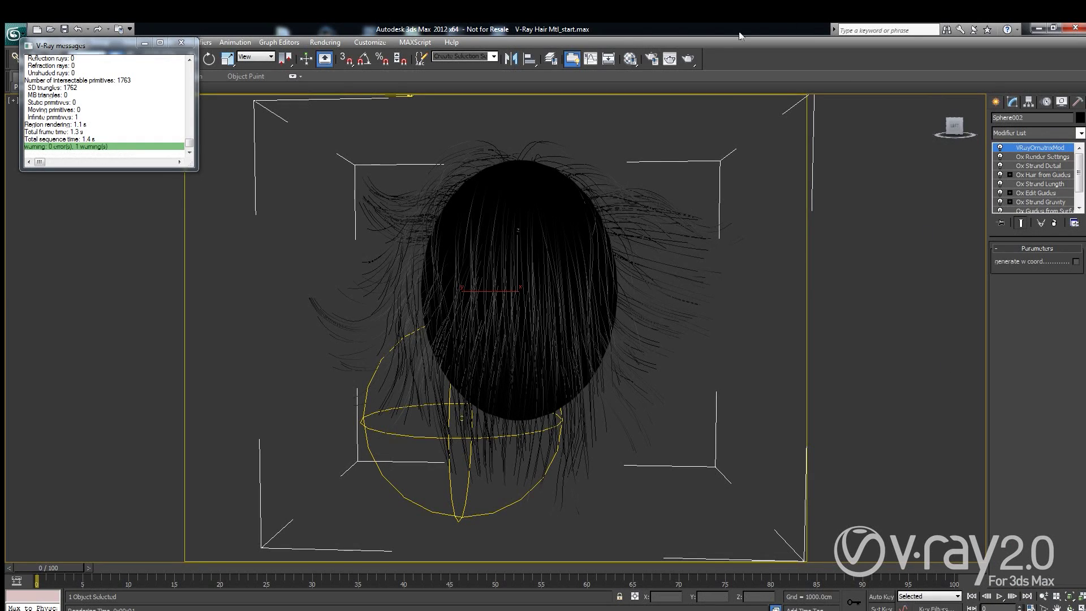
{"action": "left_click", "coordinate": [694, 58]}
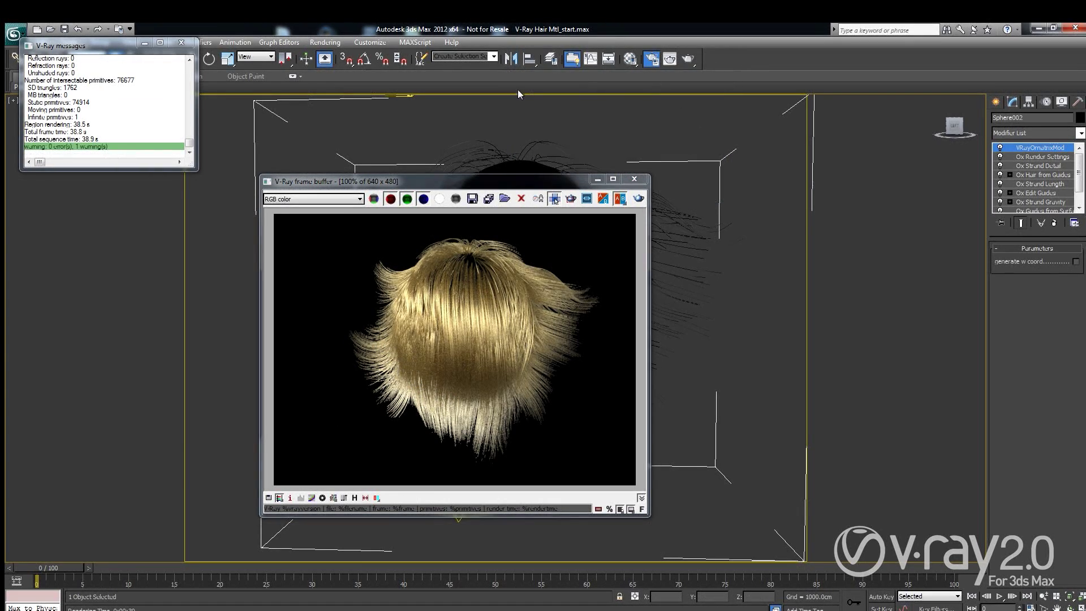
Review the GI engines and the light cache parameters, including the retrace threshold, in the render setup.
{"action": "key", "text": "F10"}
{"action": "left_click", "coordinate": [478, 86]}
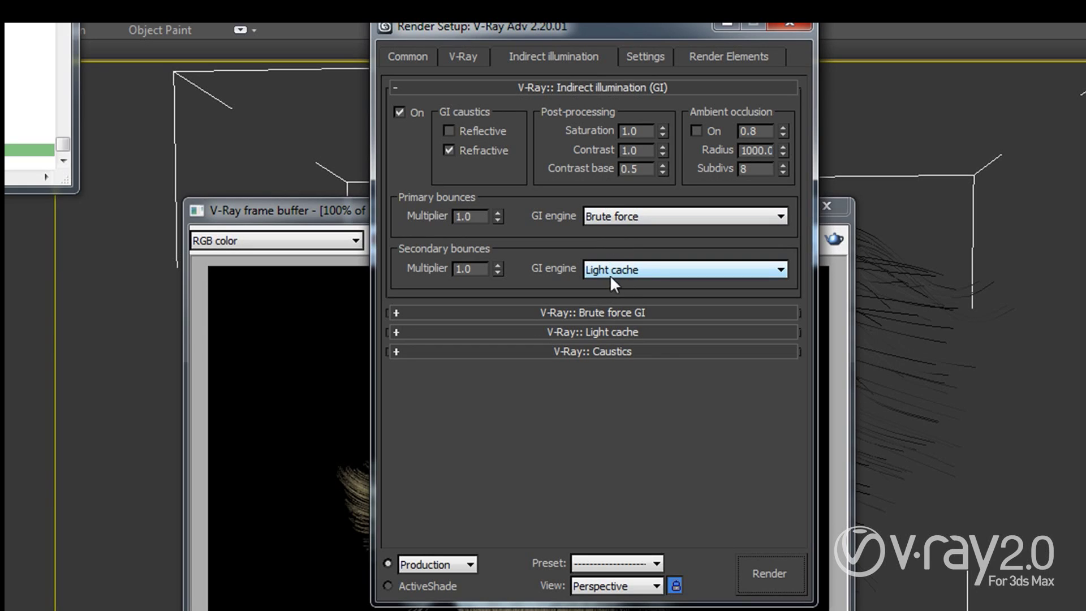
{"action": "left_click", "coordinate": [579, 331]}
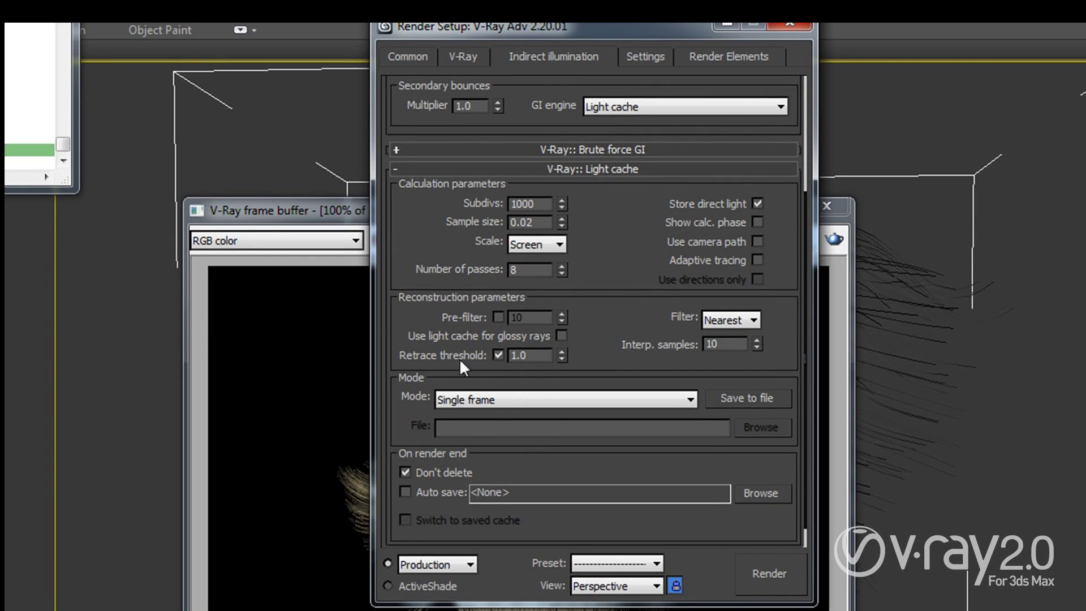
{"action": "left_click", "coordinate": [790, 24]}
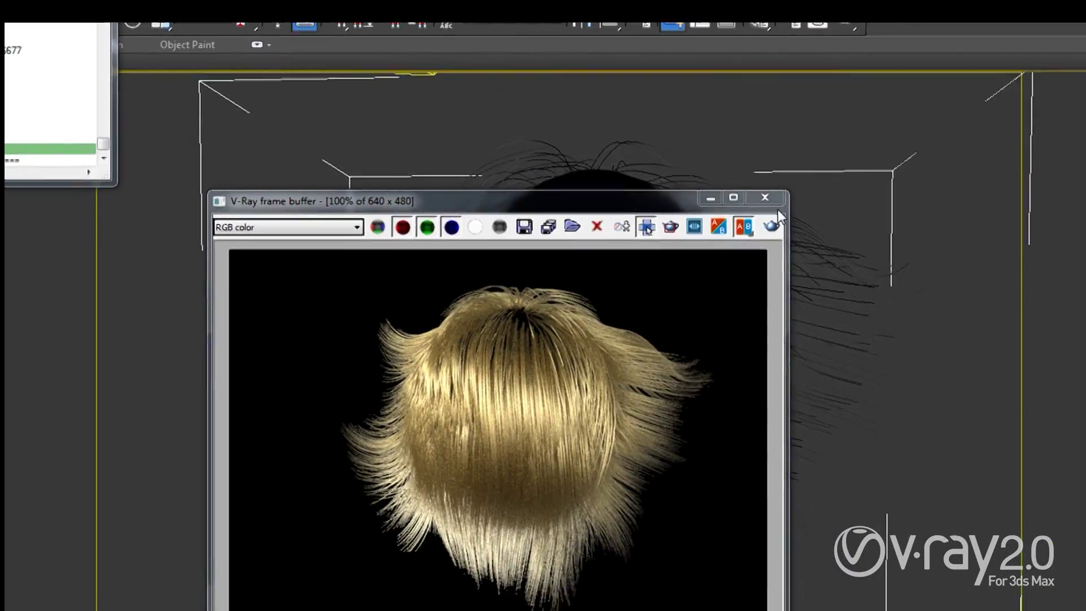
Open the Material Editor, display the VRayHairMtl Material #26 parameters, and place the rendered image beside them.
{"action": "left_click_drag", "start_coordinate": [576, 202], "coordinate": [860, 187]}
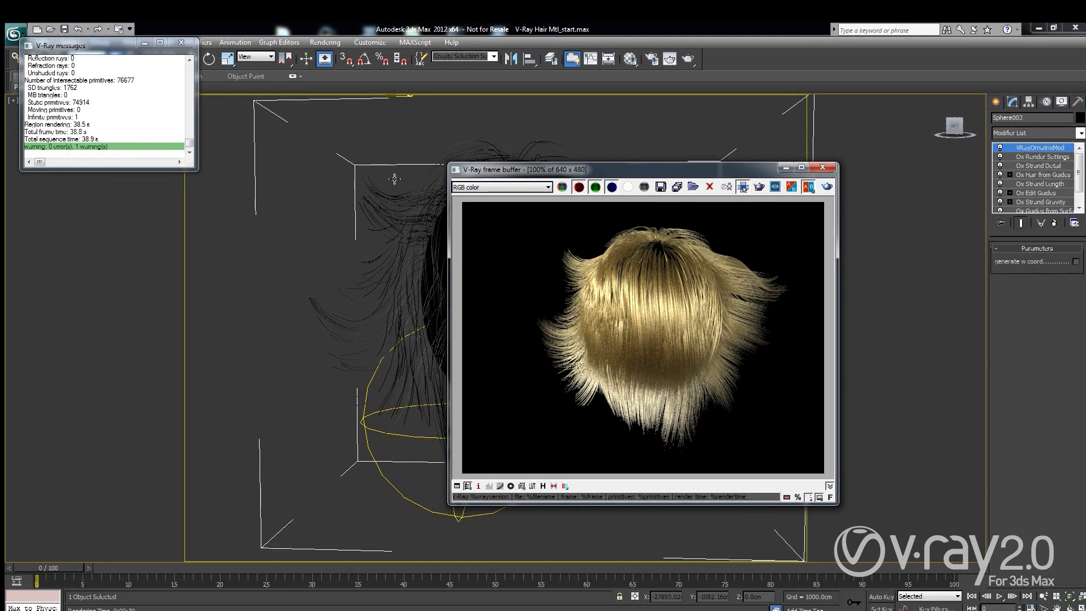
{"action": "left_click", "coordinate": [370, 187]}
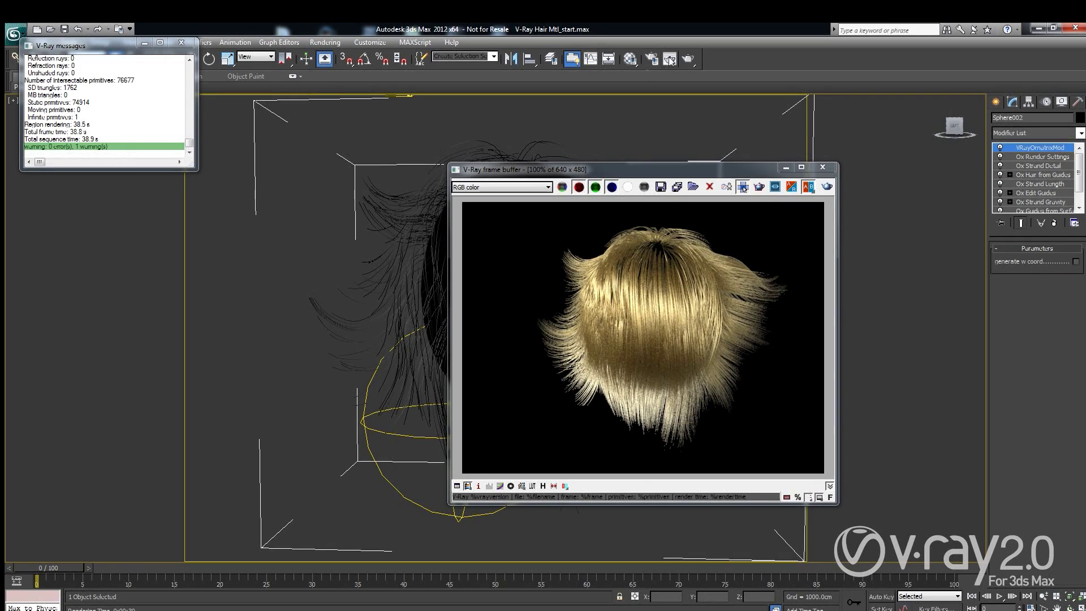
{"action": "left_click", "coordinate": [631, 60]}
{"action": "left_click_drag", "start_coordinate": [730, 121], "coordinate": [227, 97]}
{"action": "left_click", "coordinate": [314, 182]}
{"action": "scroll", "coordinate": [276, 289], "scroll_direction": "up", "scroll_amount": 5}
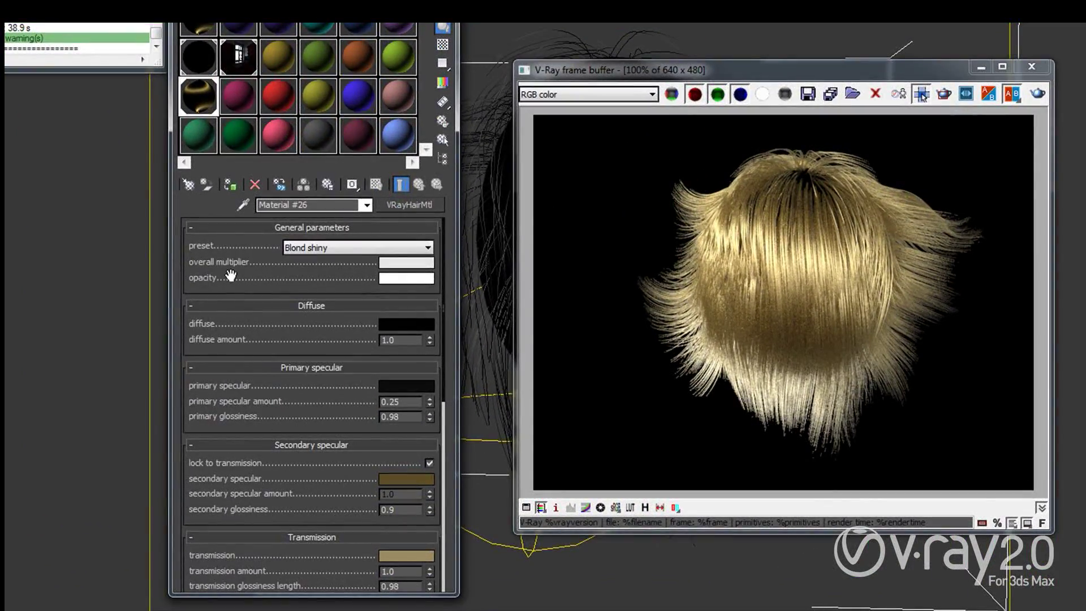
{"action": "mouse_move", "coordinate": [255, 421]}
{"action": "left_mouse_down"}
{"action": "mouse_move", "coordinate": [266, 240]}
{"action": "mouse_move", "coordinate": [253, 420]}
{"action": "left_mouse_up"}
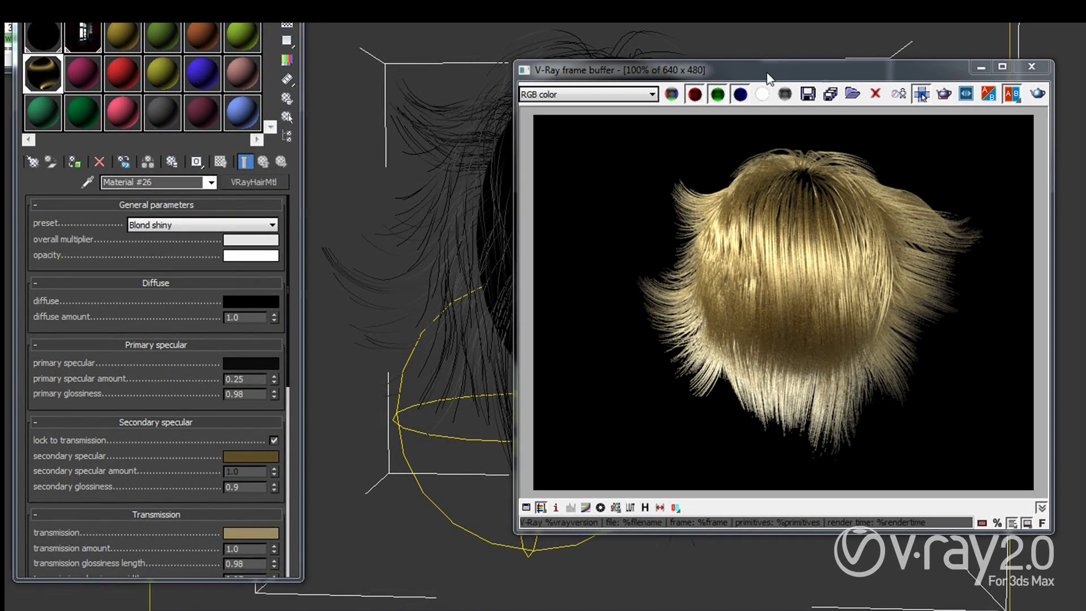
{"action": "left_click_drag", "start_coordinate": [769, 73], "coordinate": [939, 82]}
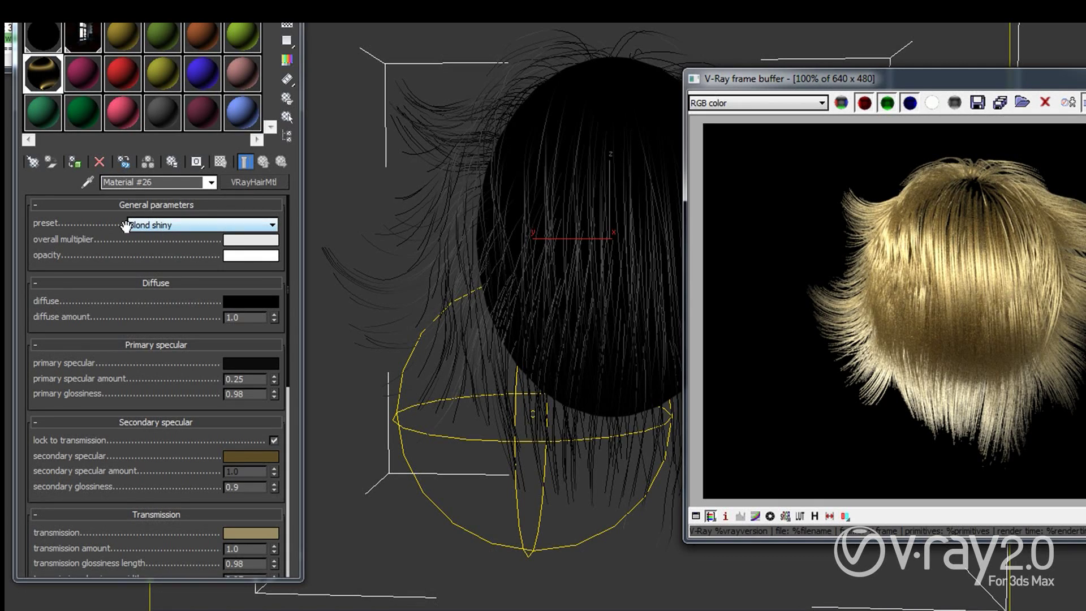
Set the preset of Material #26 to Red shiny and render the hair.
{"action": "left_click", "coordinate": [192, 229]}
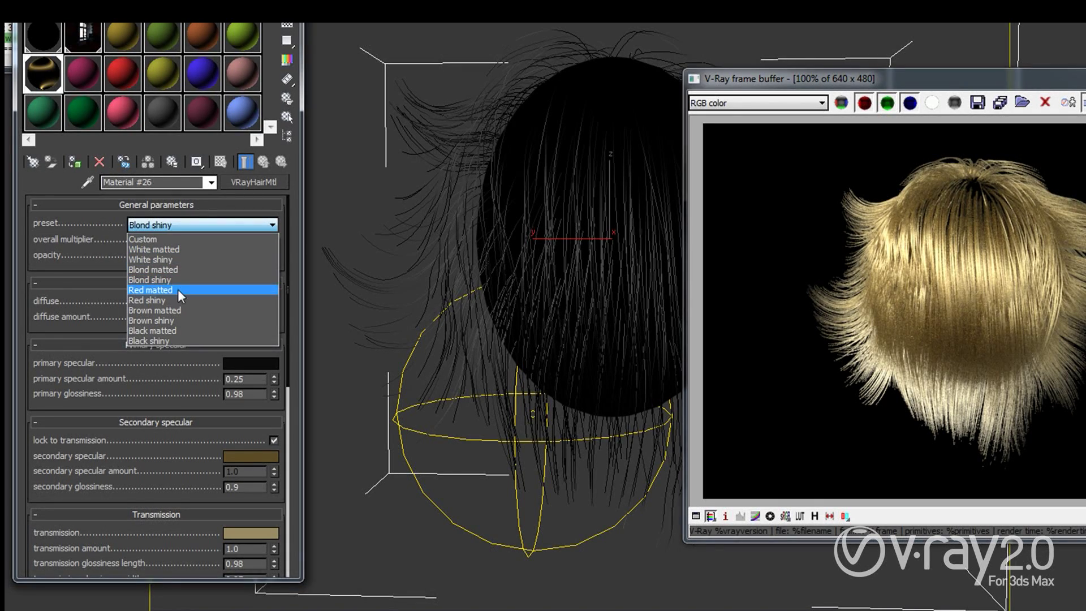
{"action": "left_click", "coordinate": [155, 301]}
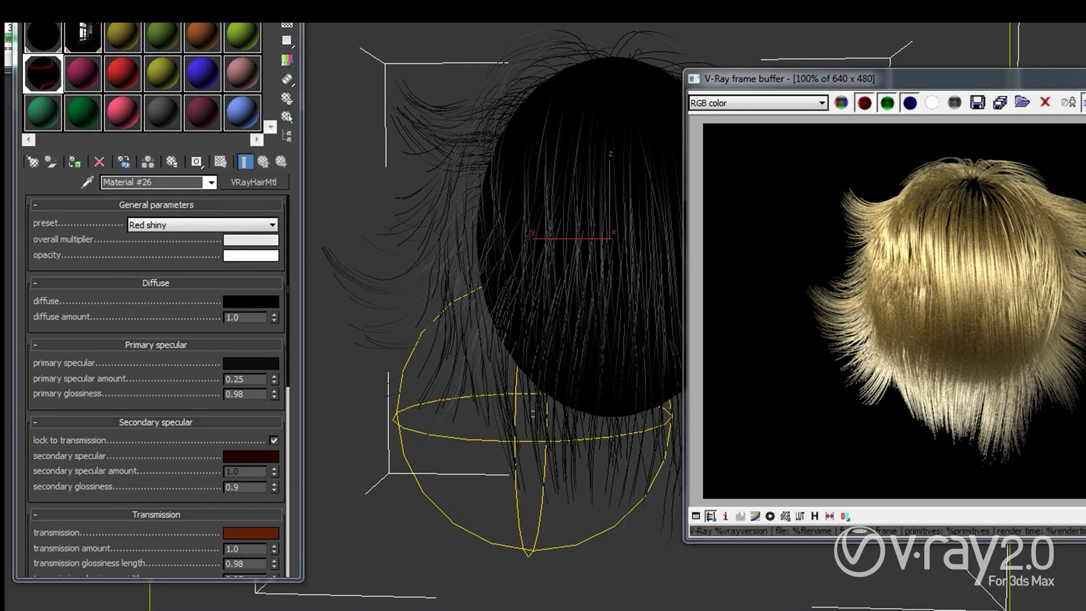
{"action": "key", "text": "shift+q"}
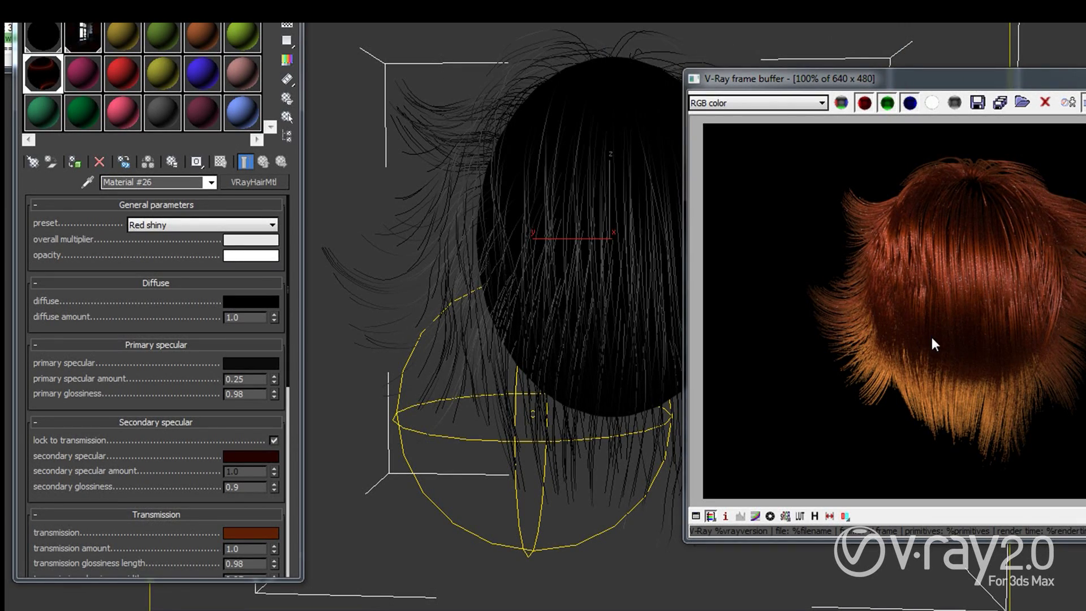
Set Material #26 to the Blond shiny preset, change its overall multiplier color to green, and render the hair.
{"action": "left_click", "coordinate": [178, 225]}
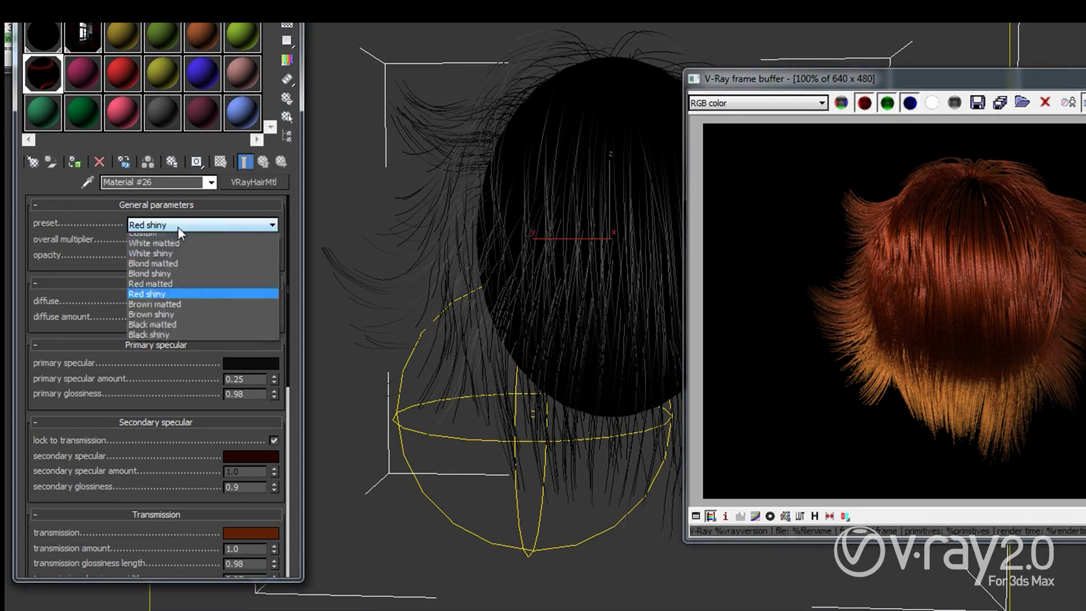
{"action": "left_click", "coordinate": [153, 273]}
{"action": "left_click", "coordinate": [256, 243]}
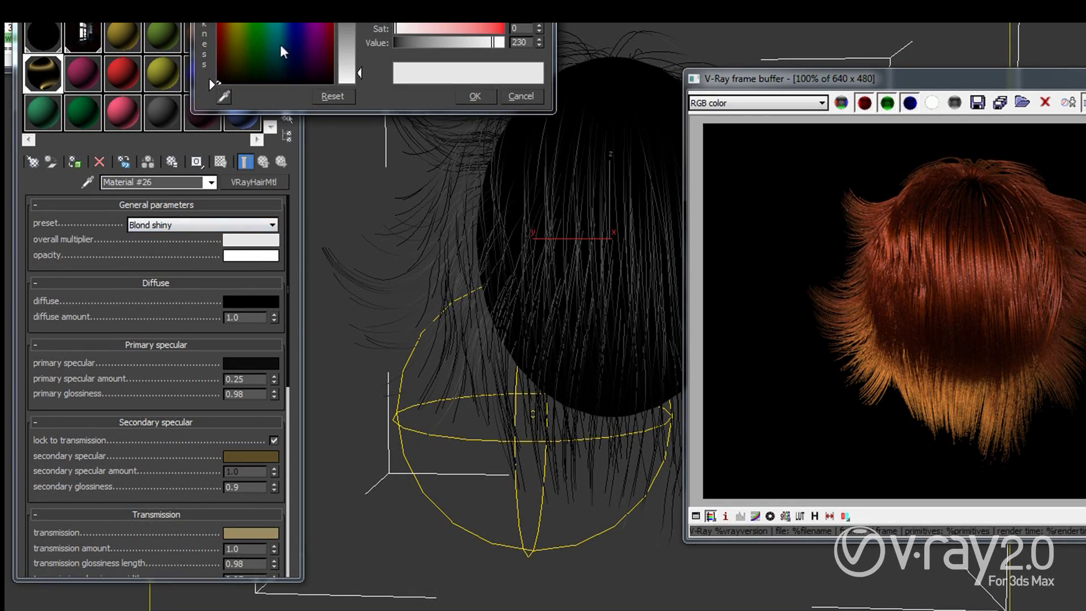
{"action": "left_click_drag", "start_coordinate": [280, 44], "coordinate": [246, 31]}
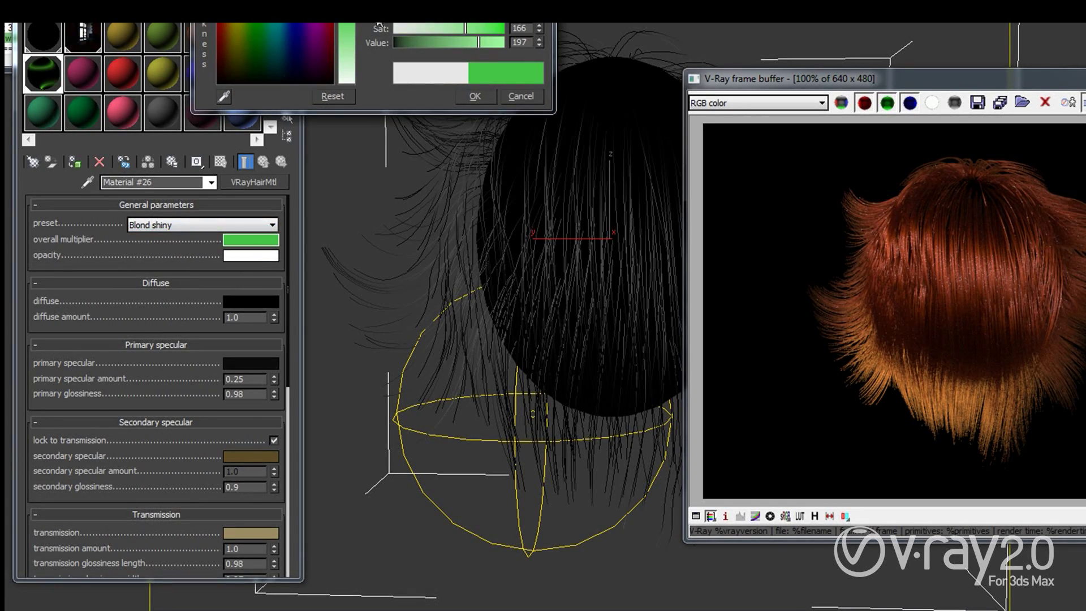
{"action": "left_click", "coordinate": [469, 97]}
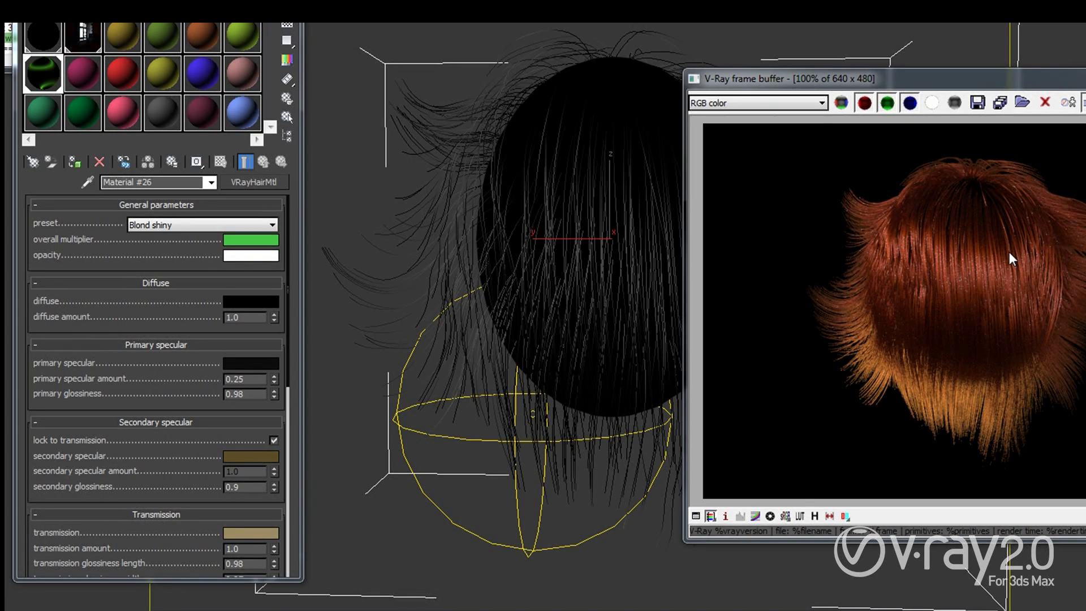
{"action": "key", "text": "shift+q"}
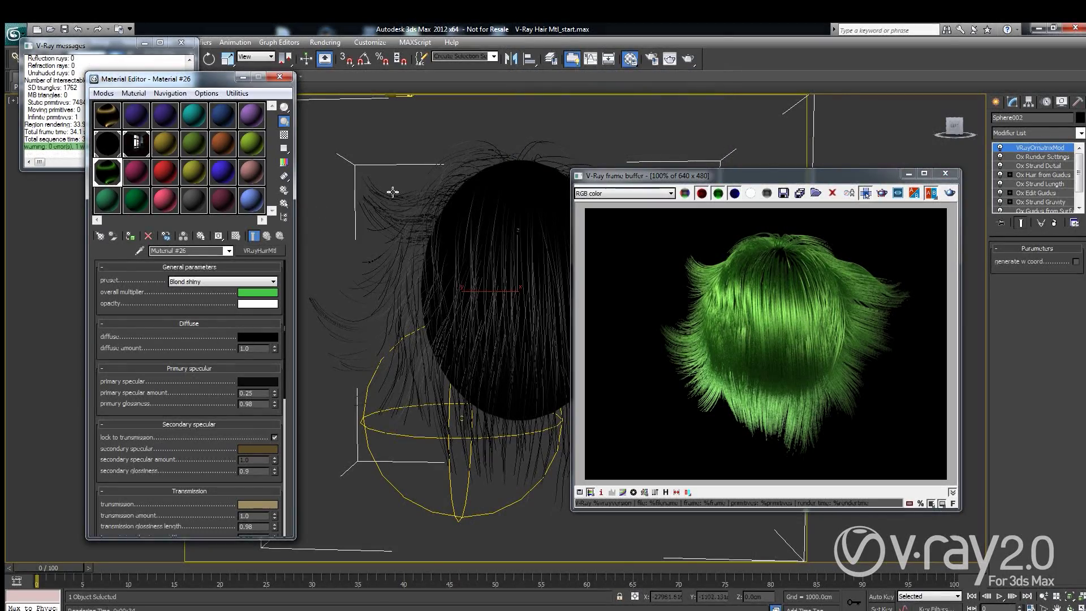
Replace the pink Material #14 with a new VRayHairMtl and assign it to the selected hair object.
{"action": "left_click", "coordinate": [142, 169]}
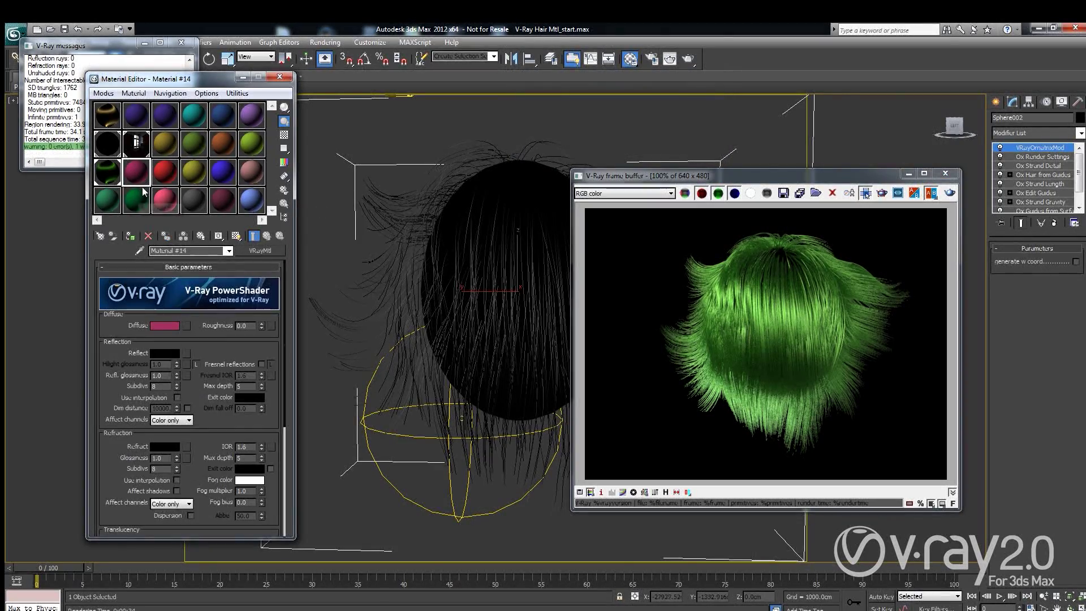
{"action": "left_click", "coordinate": [100, 237]}
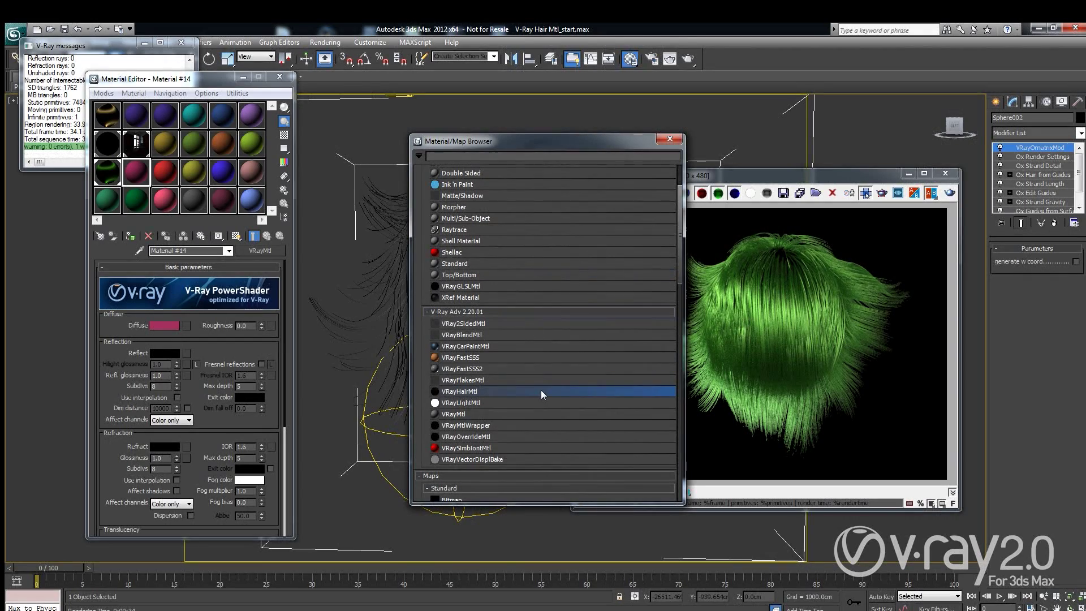
{"action": "double_click", "coordinate": [463, 393]}
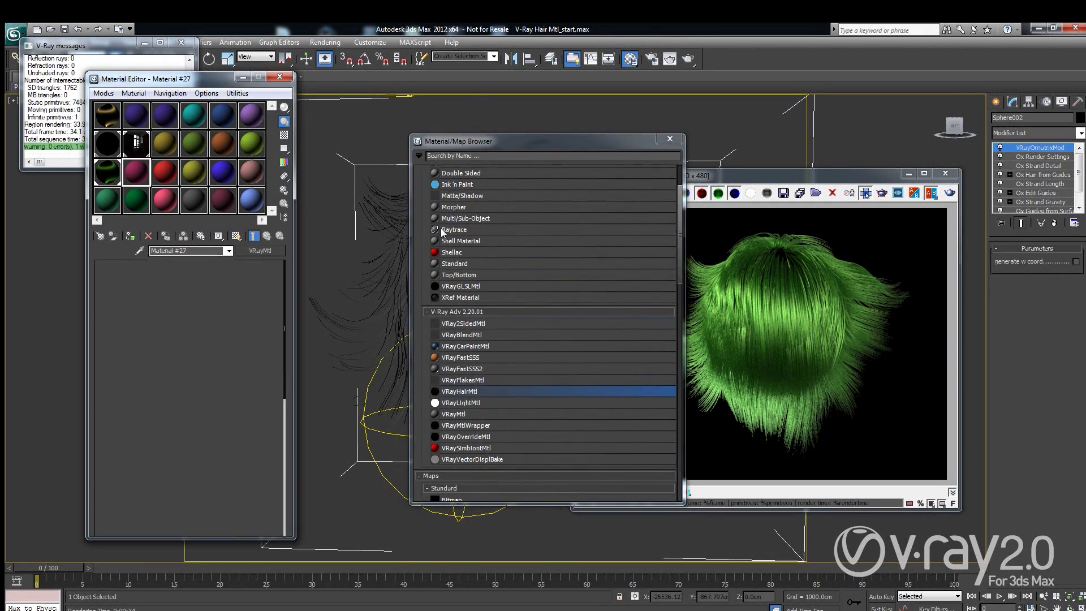
{"action": "left_click", "coordinate": [670, 139]}
{"action": "left_click", "coordinate": [129, 236]}
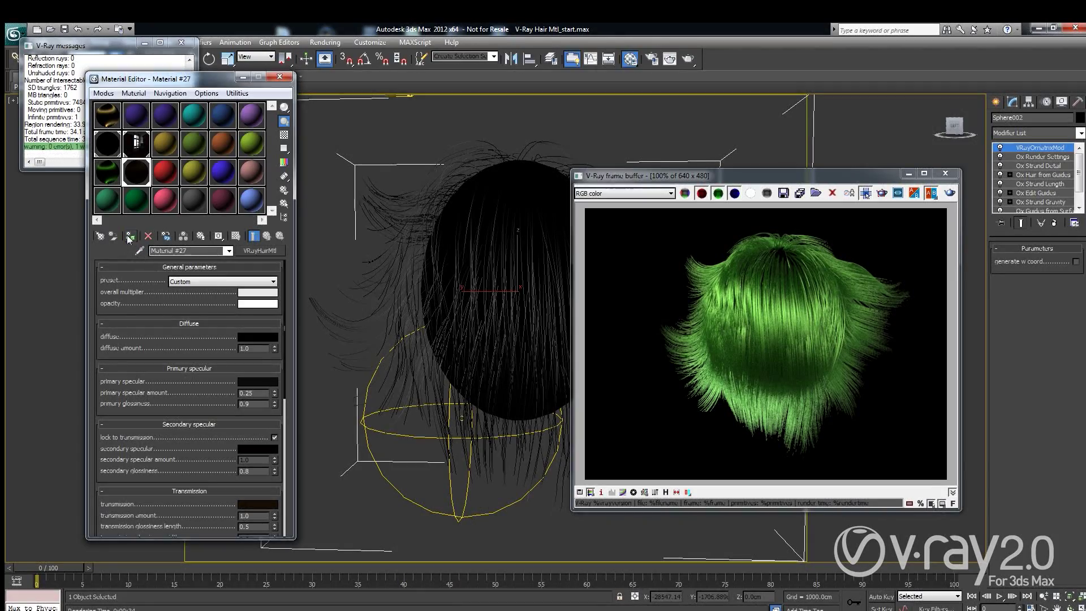
Set the new hair material's primary specular and transmission colors to black.
{"action": "left_click", "coordinate": [258, 382]}
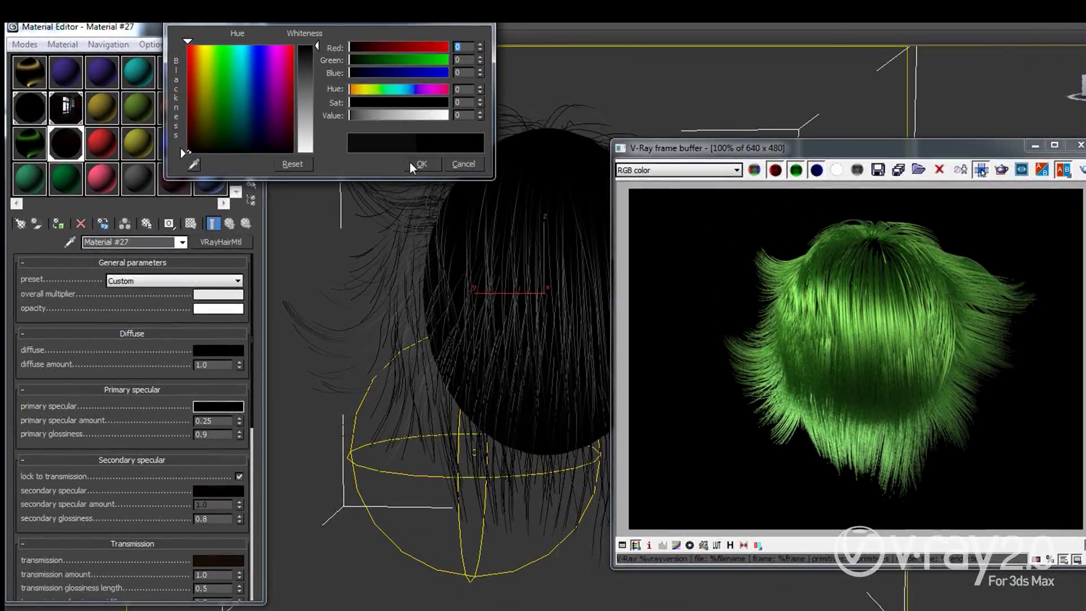
{"action": "left_click", "coordinate": [416, 164]}
{"action": "left_click", "coordinate": [219, 559]}
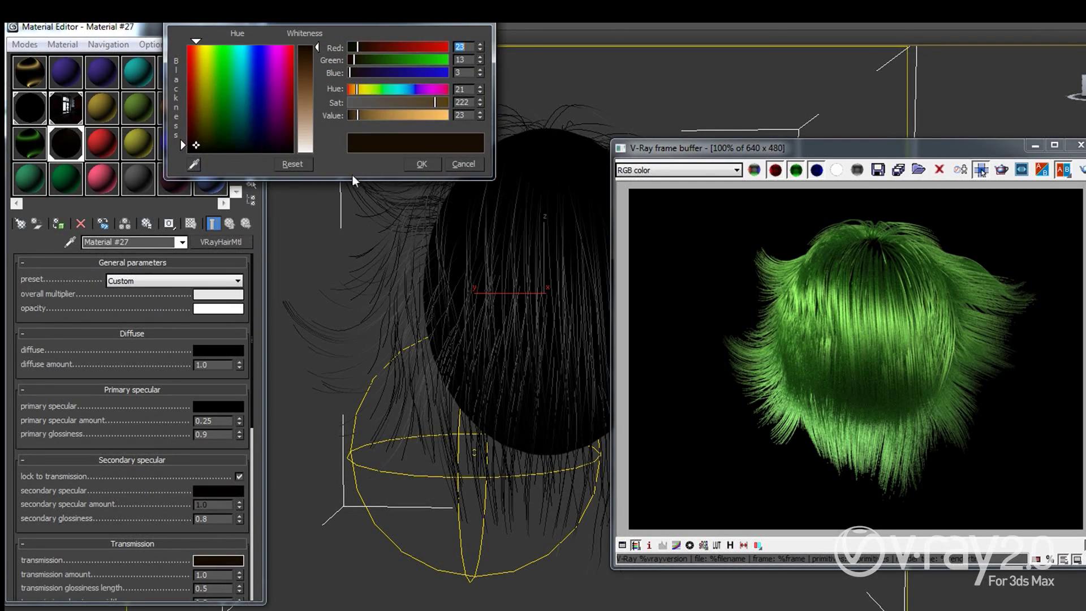
{"action": "left_click", "coordinate": [421, 163]}
Set the hair material's diffuse color to a dark blue-violet with hue 182 and saturation 255, and render the hair.
{"action": "left_click_drag", "start_coordinate": [121, 363], "coordinate": [125, 308]}
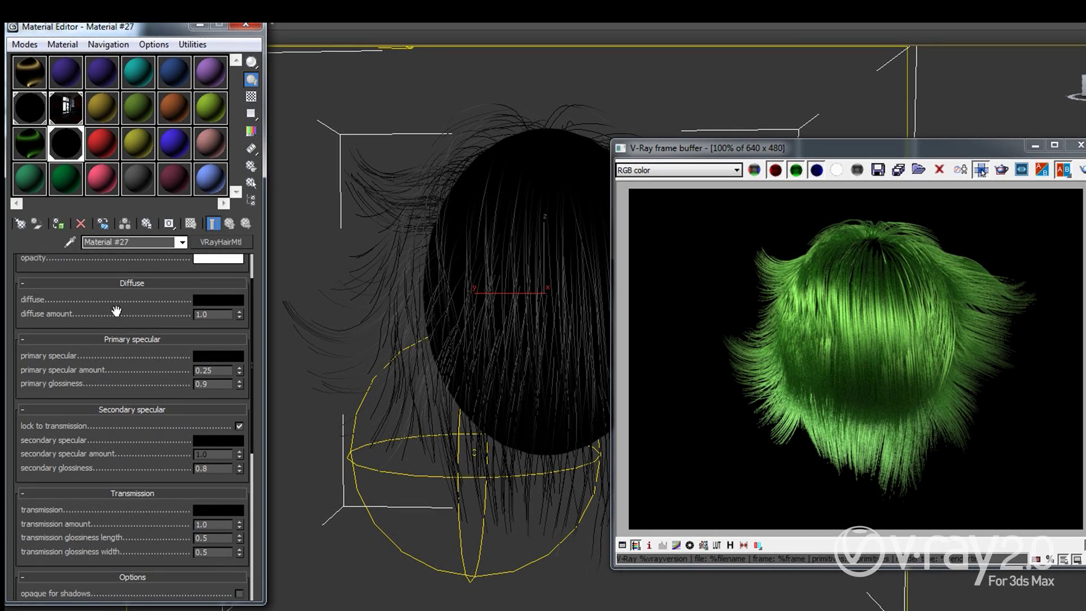
{"action": "left_click_drag", "start_coordinate": [116, 310], "coordinate": [117, 341]}
{"action": "left_click", "coordinate": [214, 330]}
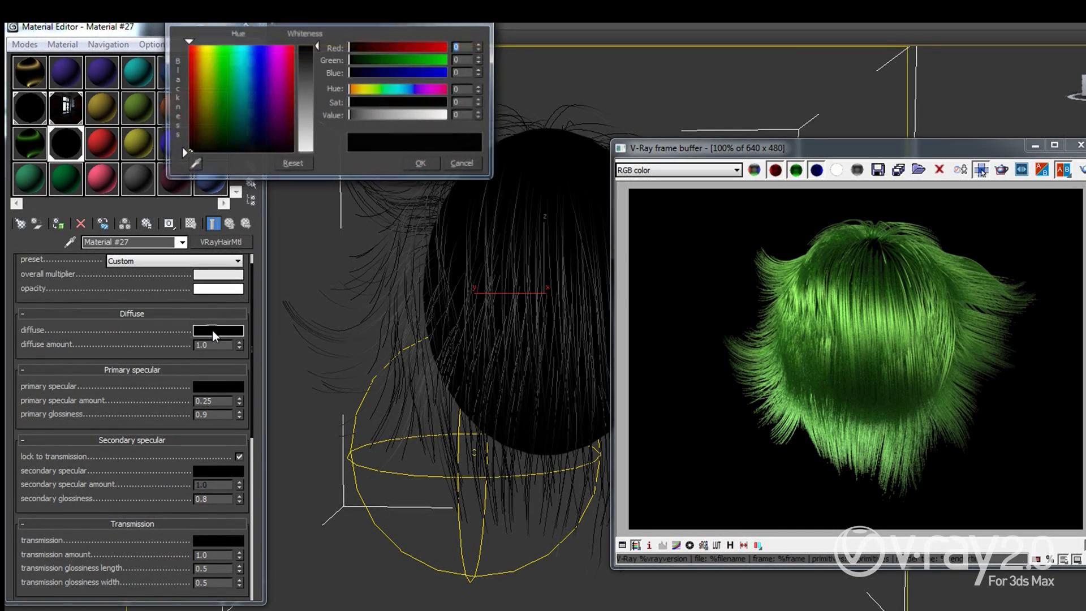
{"action": "left_click", "coordinate": [264, 92]}
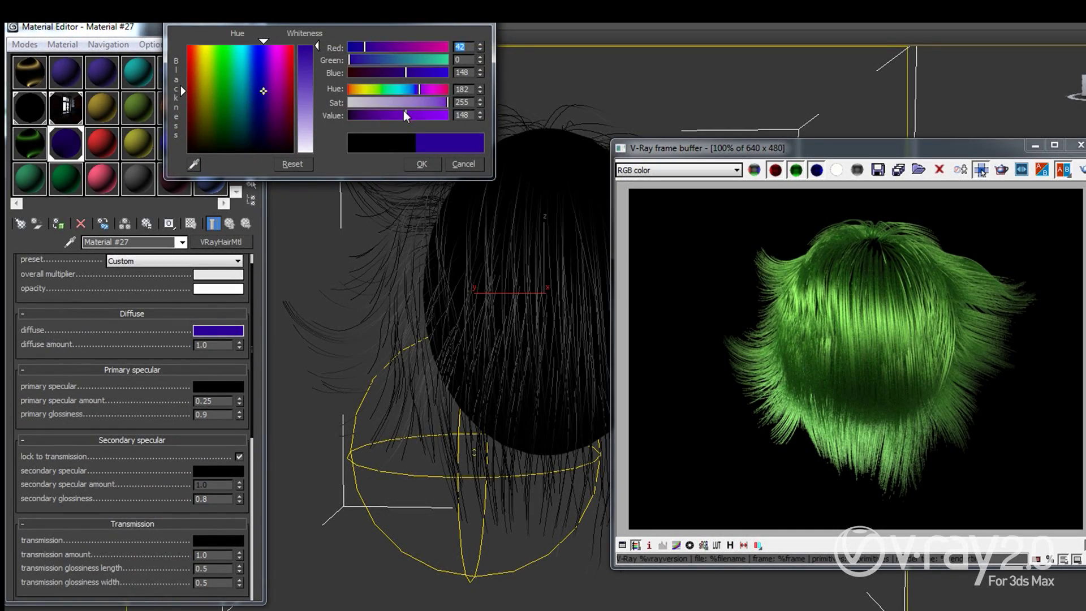
{"action": "left_click_drag", "start_coordinate": [404, 114], "coordinate": [372, 116]}
{"action": "left_click", "coordinate": [420, 164]}
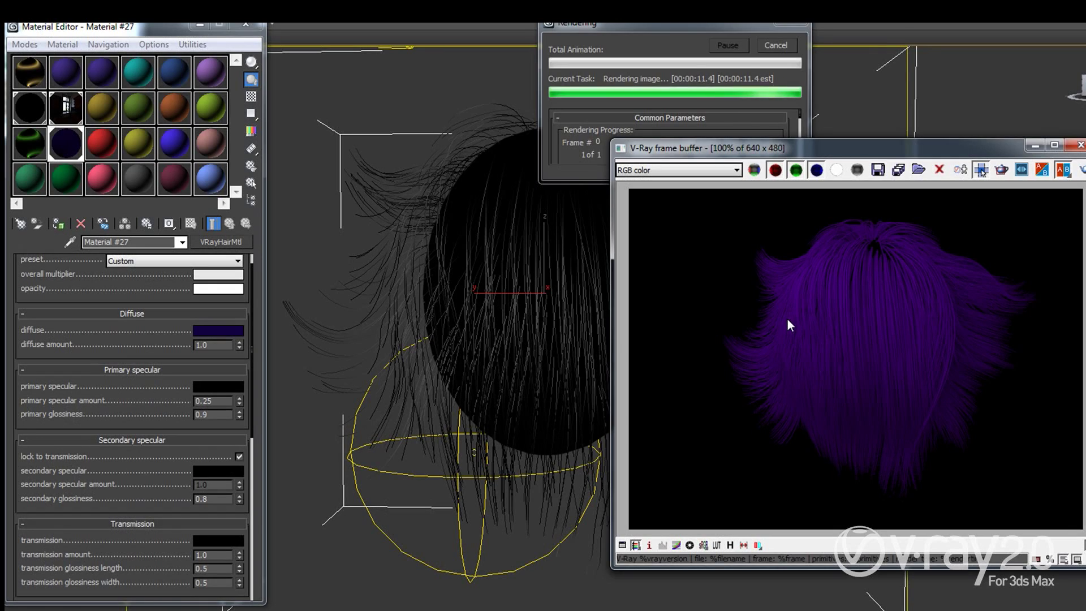
{"action": "left_click", "coordinate": [231, 261]}
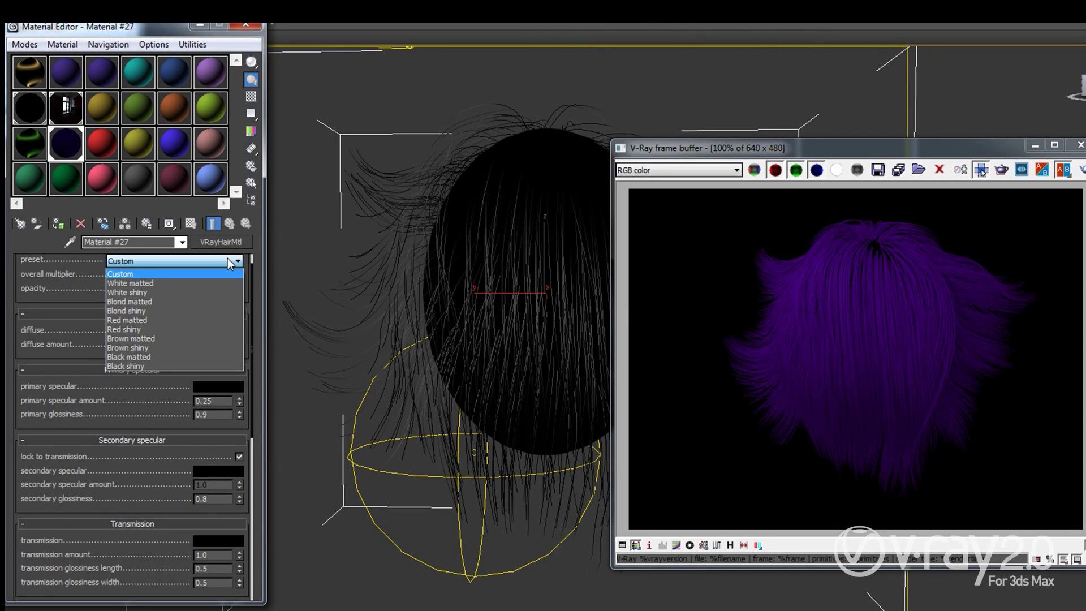
{"action": "left_click", "coordinate": [781, 337]}
{"action": "scroll", "coordinate": [137, 338], "scroll_direction": "down", "scroll_amount": 1}
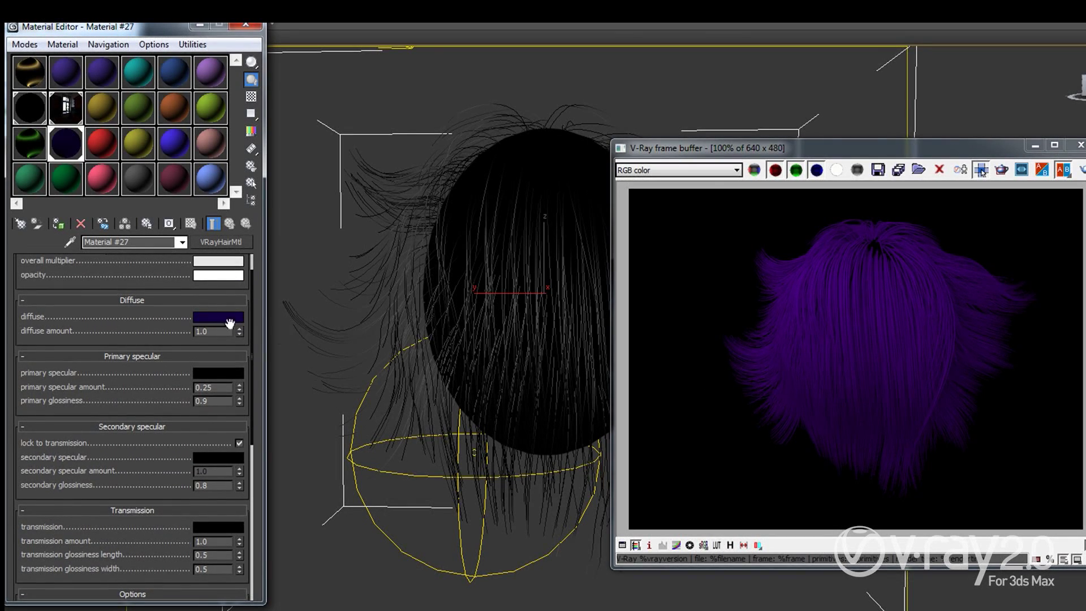
Set the hair material's primary specular color to a very light grey and render the hair.
{"action": "scroll", "coordinate": [126, 376], "scroll_direction": "down", "scroll_amount": 1}
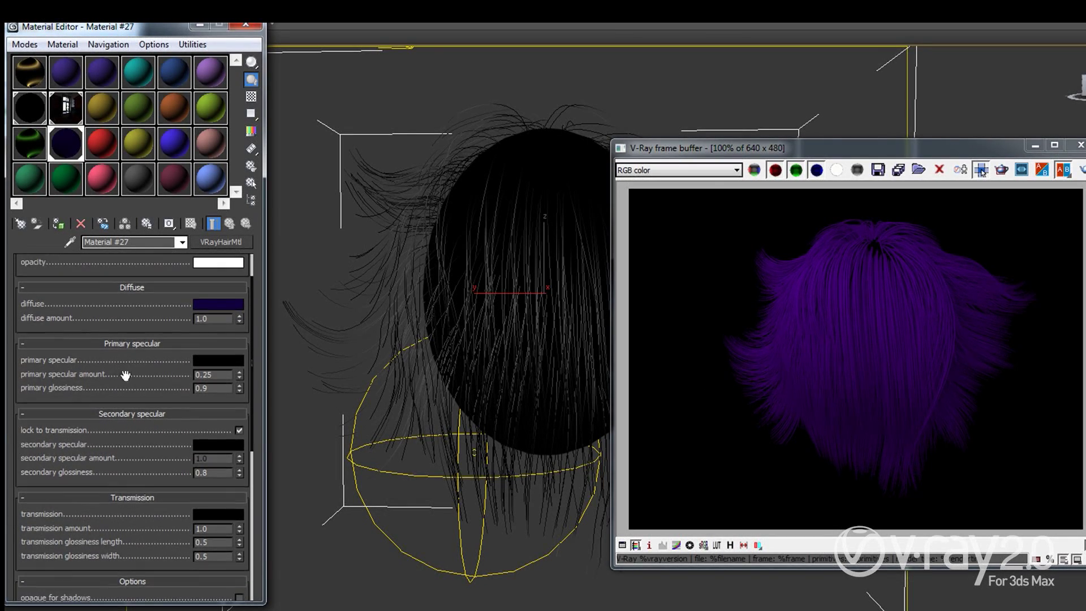
{"action": "scroll", "coordinate": [118, 355], "scroll_direction": "down", "scroll_amount": 1}
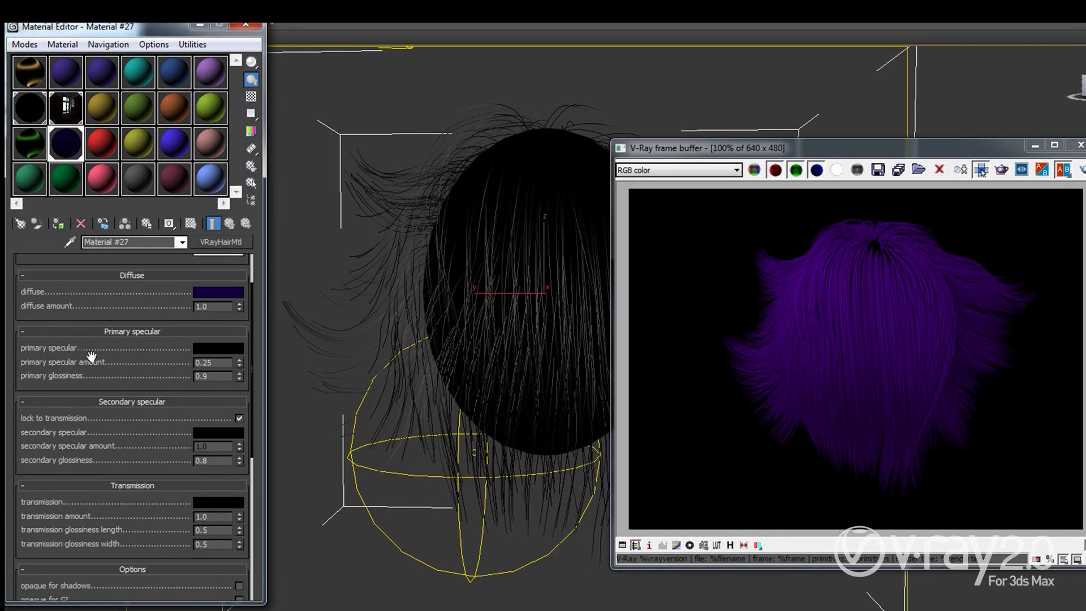
{"action": "left_click", "coordinate": [209, 348]}
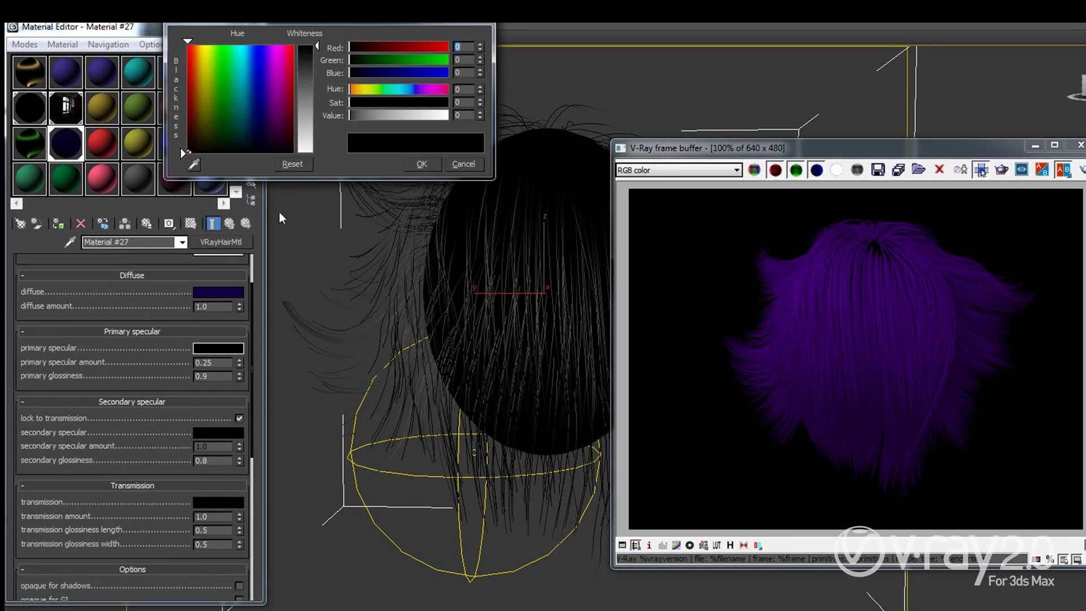
{"action": "left_click_drag", "start_coordinate": [310, 143], "coordinate": [310, 54]}
{"action": "left_click", "coordinate": [421, 164]}
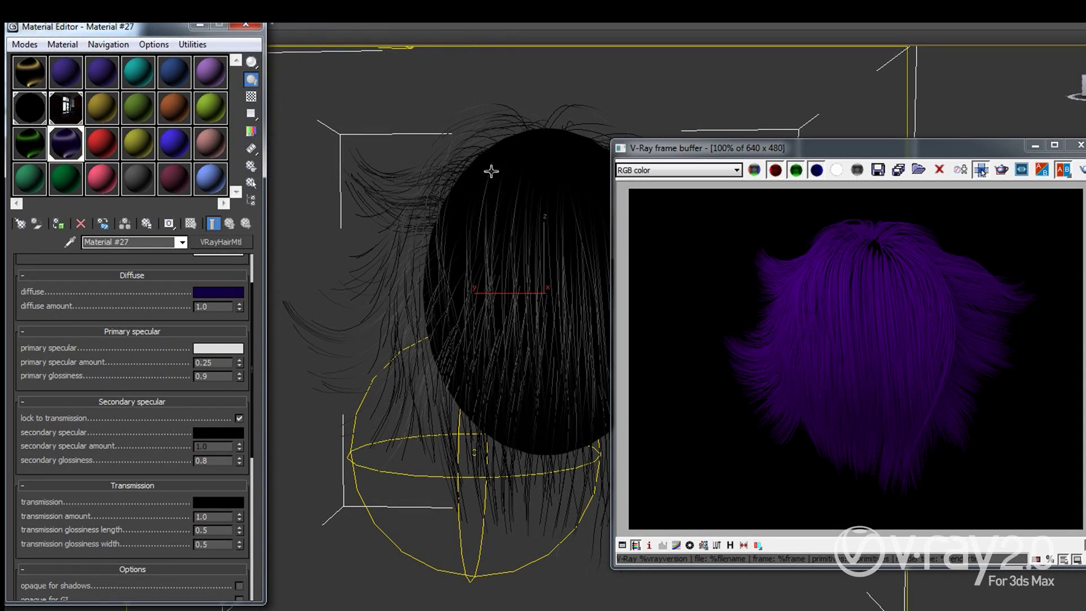
{"action": "left_click", "coordinate": [1078, 174]}
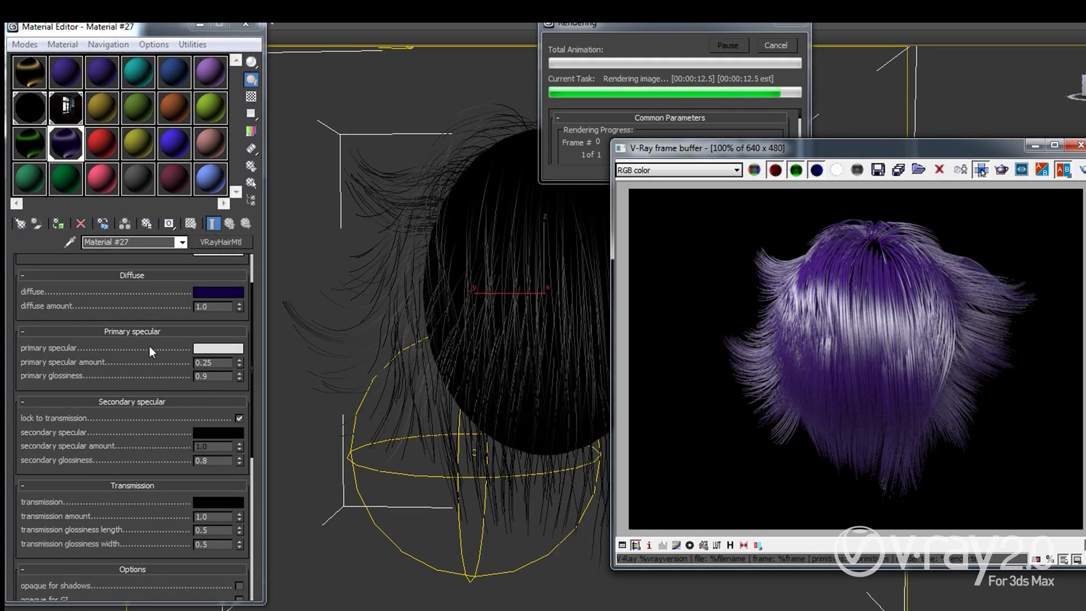
{"action": "left_click", "coordinate": [917, 392]}
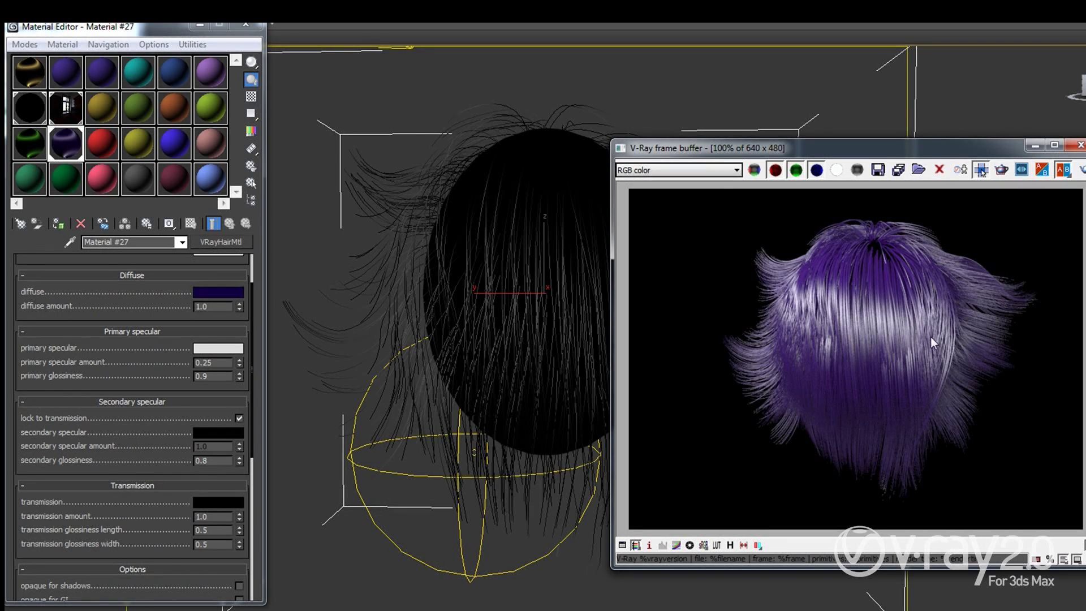
Set the hair material's primary glossiness to 0.7 and render the hair.
{"action": "left_click", "coordinate": [201, 374]}
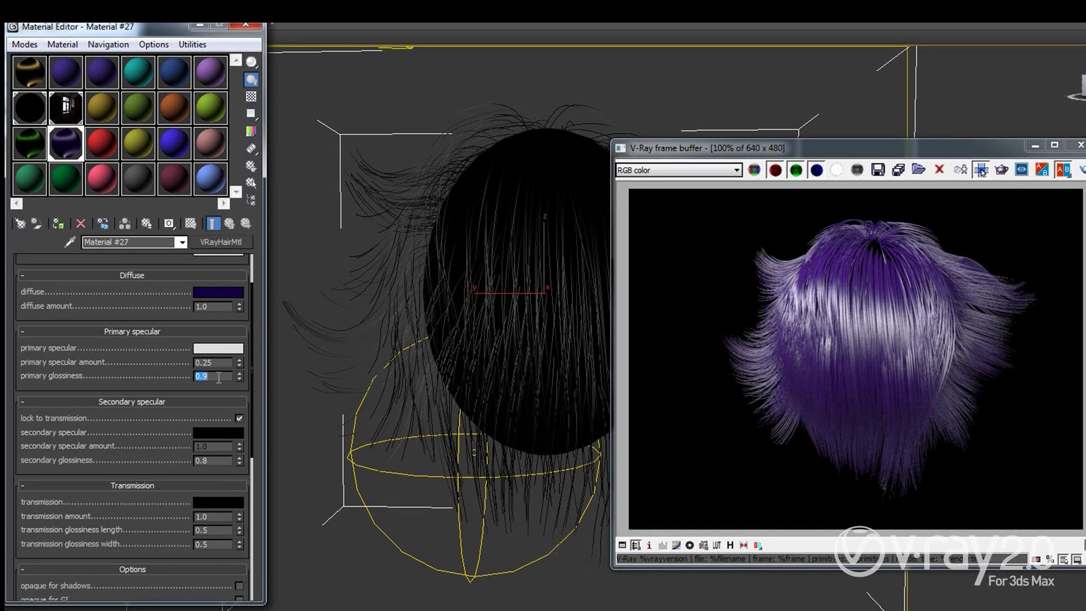
{"action": "type", "text": ".7"}
{"action": "key", "text": "Return"}
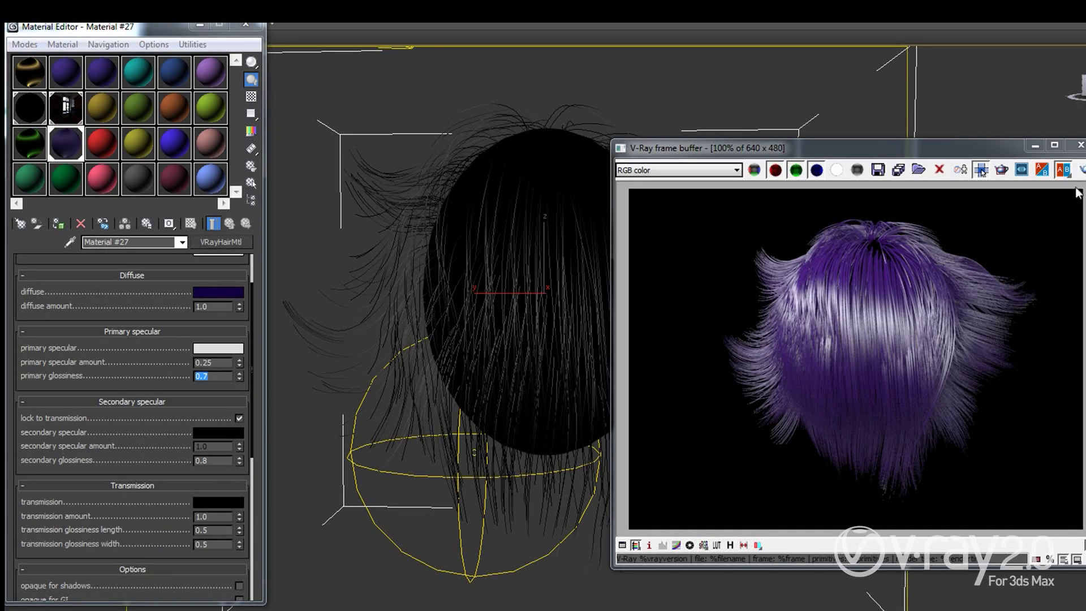
{"action": "key", "text": "shift+q"}
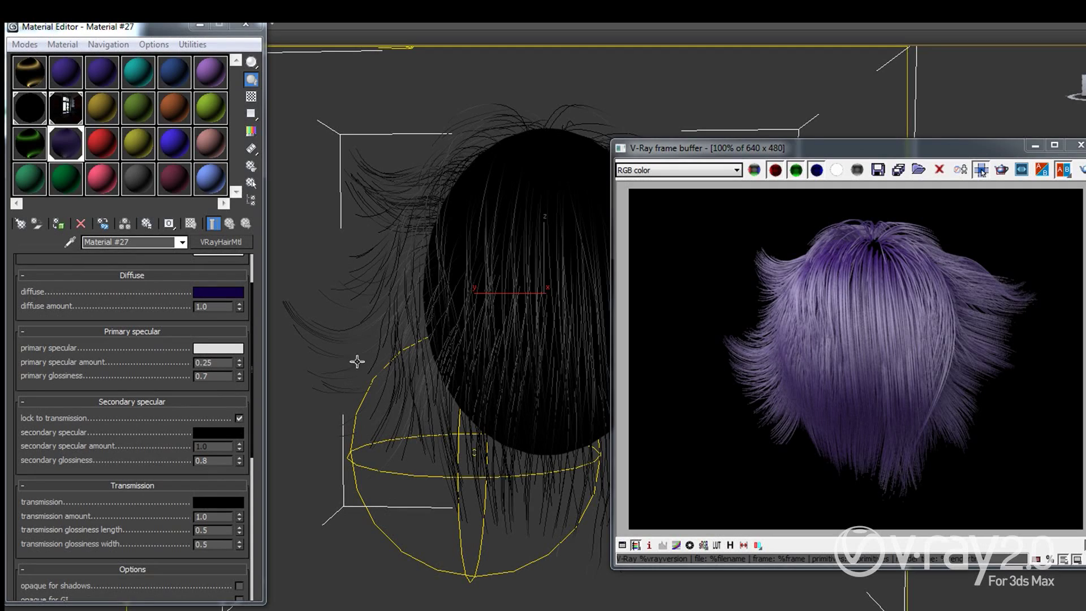
Raise the primary glossiness to 0.98 and render the hair again.
{"action": "double_click", "coordinate": [220, 374]}
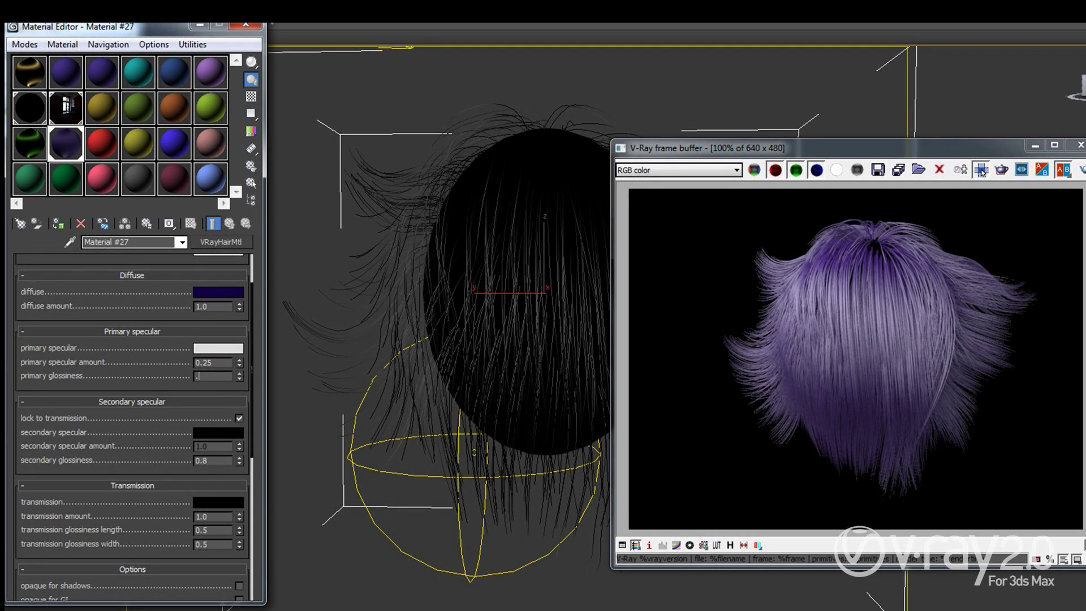
{"action": "key", "text": "Return"}
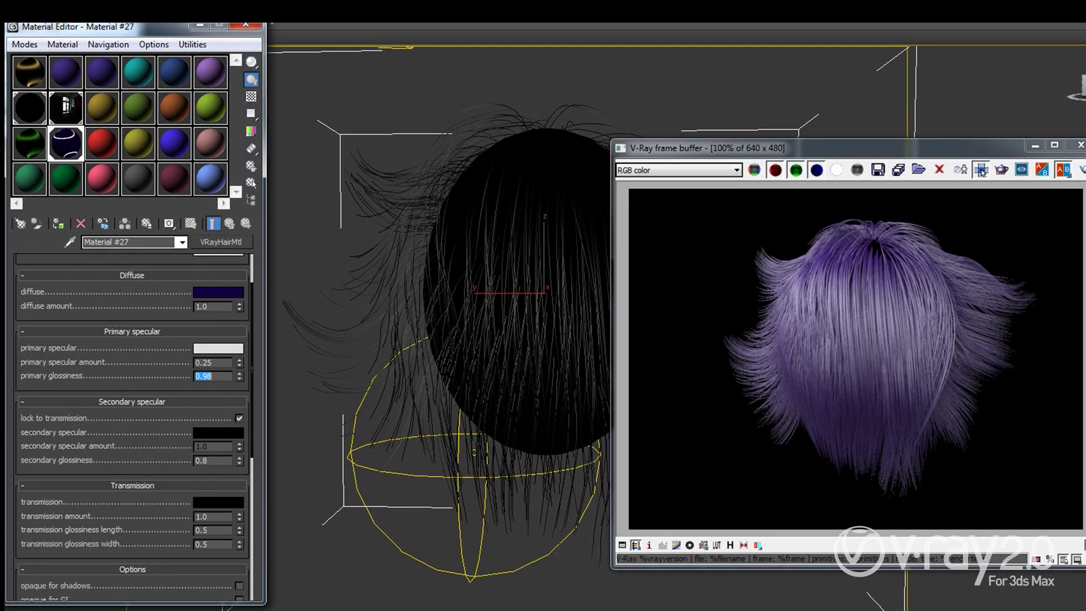
{"action": "left_click", "coordinate": [1080, 173]}
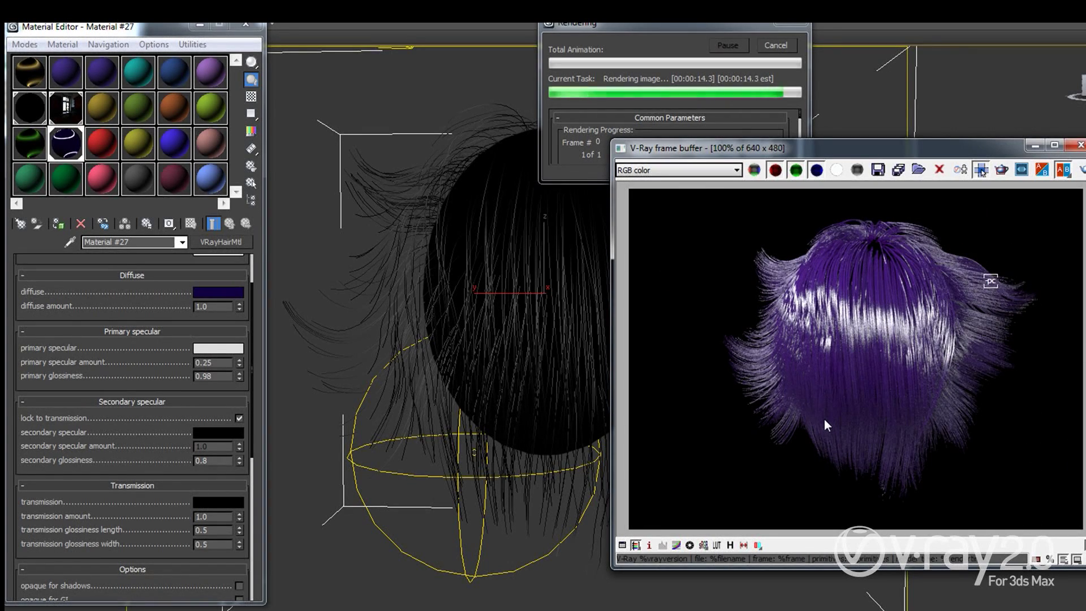
Set the hair material's transmission color to blue with red 69, green 130 and blue 165, and render the hair.
{"action": "left_click_drag", "start_coordinate": [144, 436], "coordinate": [141, 413]}
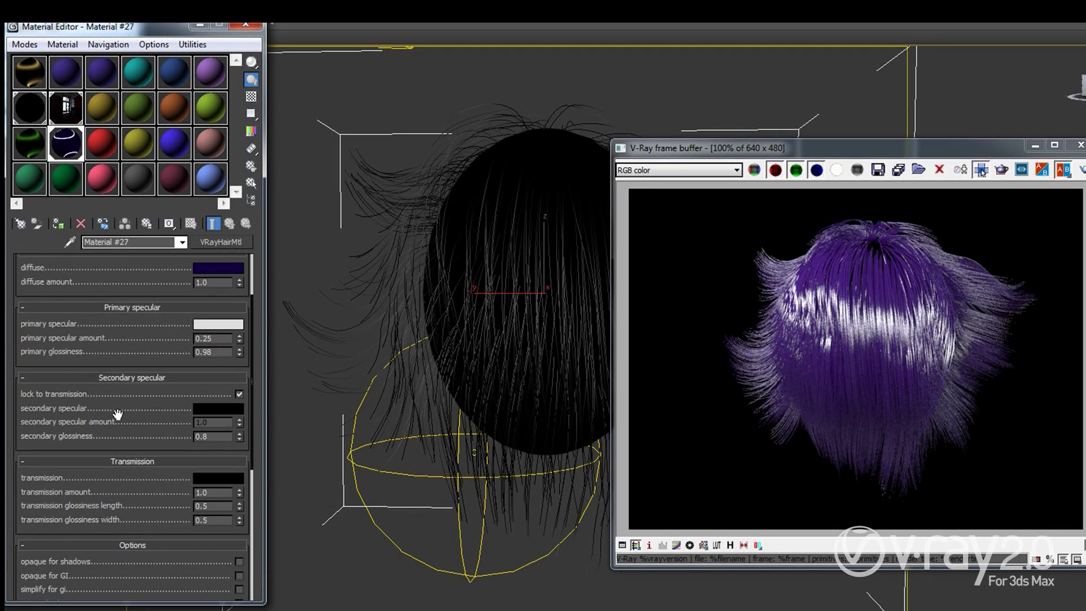
{"action": "scroll", "coordinate": [117, 414], "scroll_direction": "down", "scroll_amount": 2}
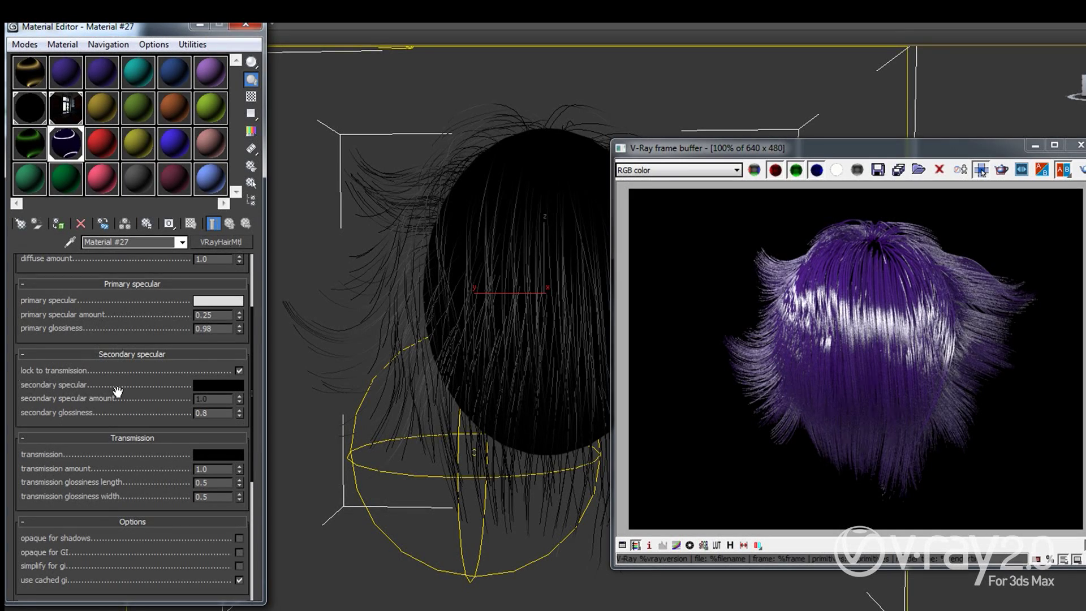
{"action": "left_click", "coordinate": [214, 456]}
{"action": "left_click", "coordinate": [221, 99]}
{"action": "left_click_drag", "start_coordinate": [308, 48], "coordinate": [314, 75]}
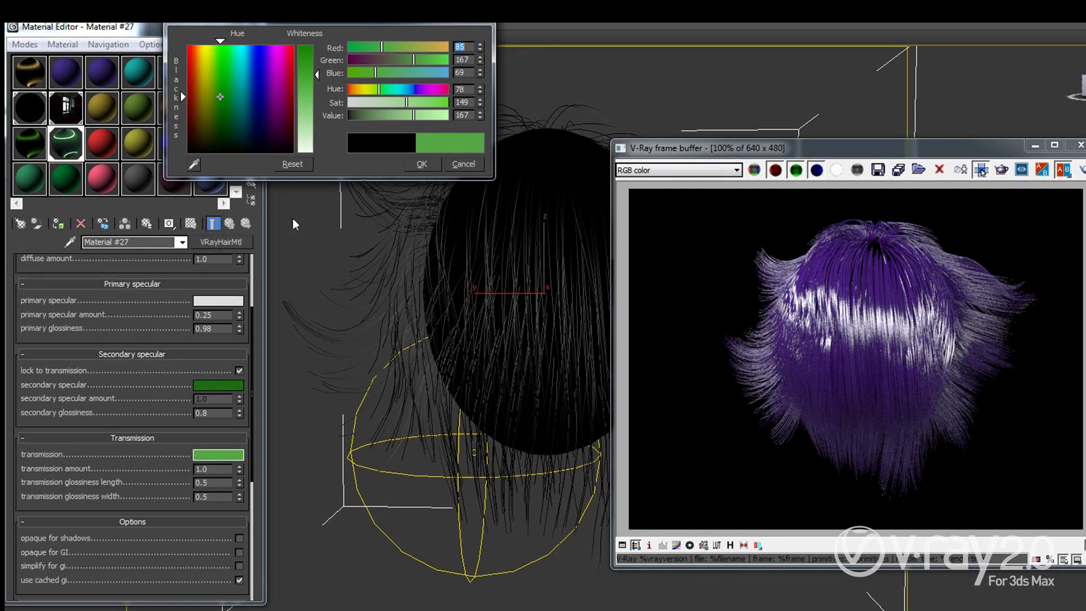
{"action": "left_click", "coordinate": [259, 85]}
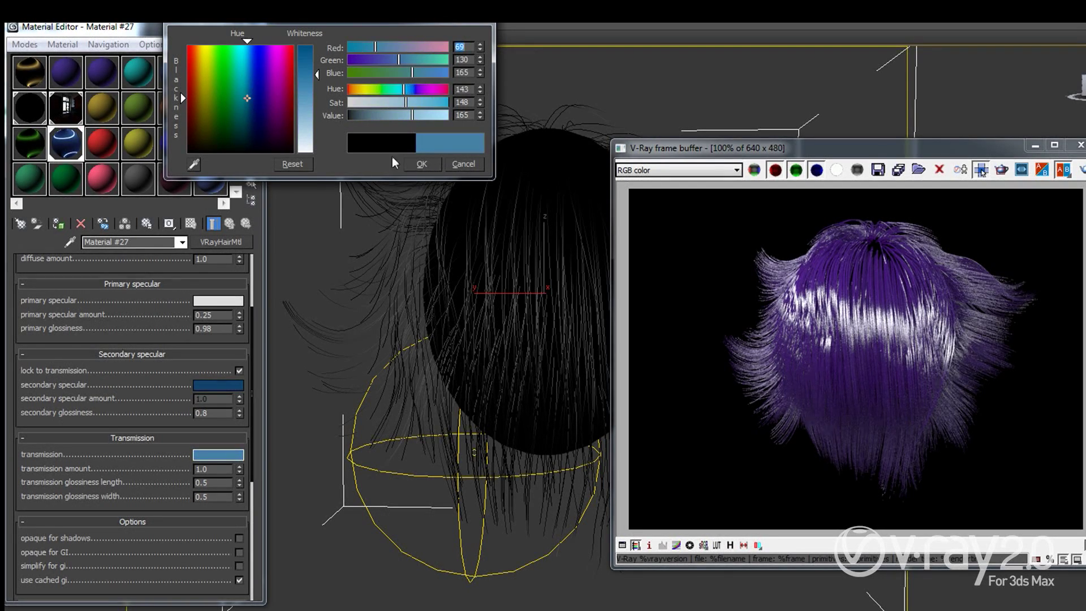
{"action": "left_click", "coordinate": [422, 164]}
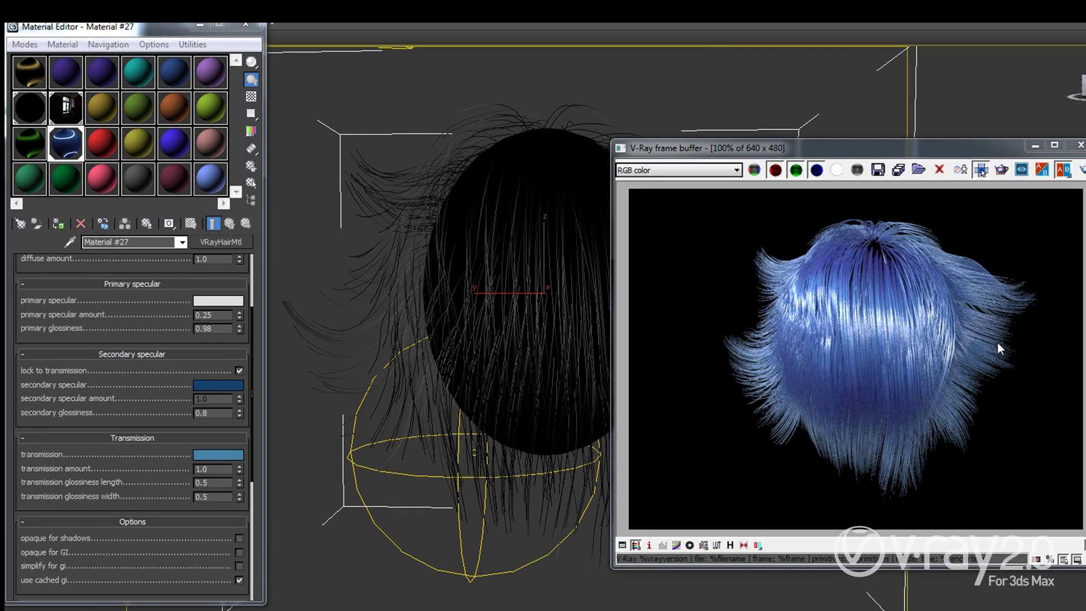
{"action": "double_click", "coordinate": [203, 413]}
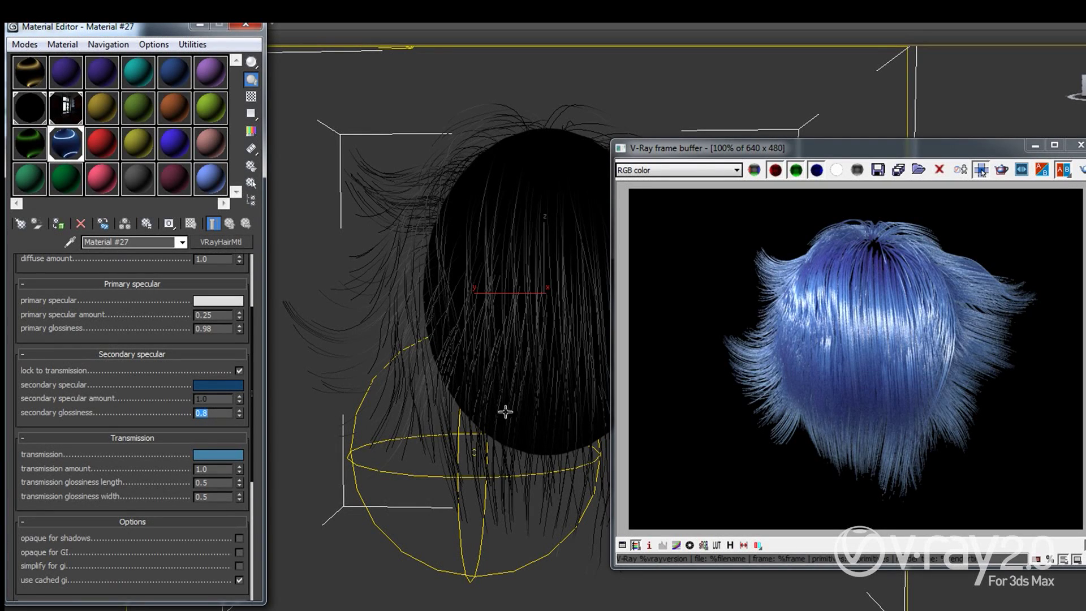
Apply the Blond shiny preset to Material #27 and render the hair.
{"action": "left_click_drag", "start_coordinate": [125, 318], "coordinate": [131, 356]}
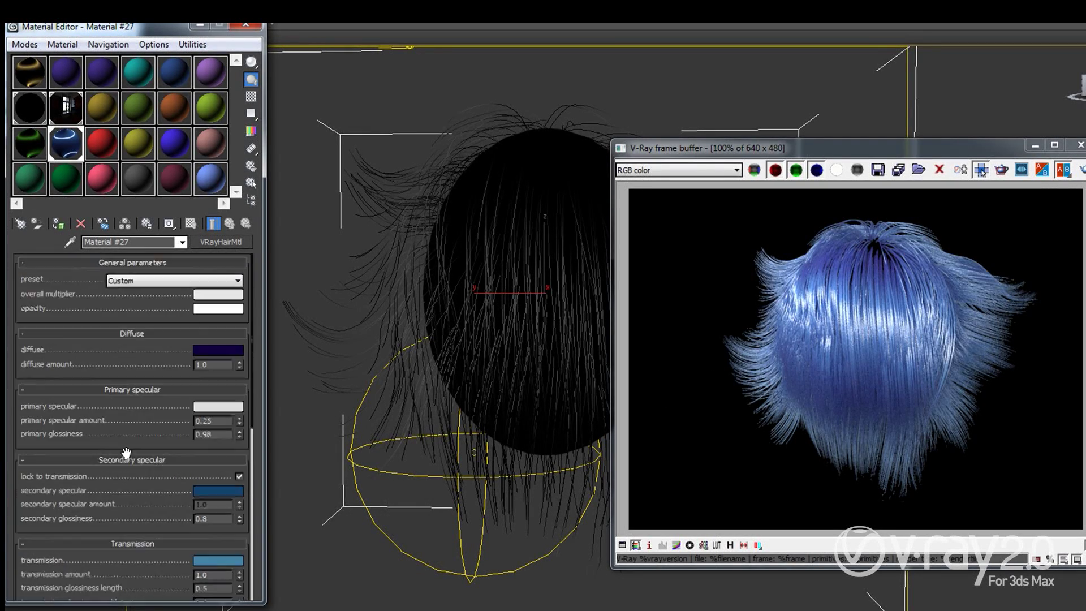
{"action": "left_click_drag", "start_coordinate": [133, 357], "coordinate": [134, 425]}
{"action": "left_click", "coordinate": [148, 280]}
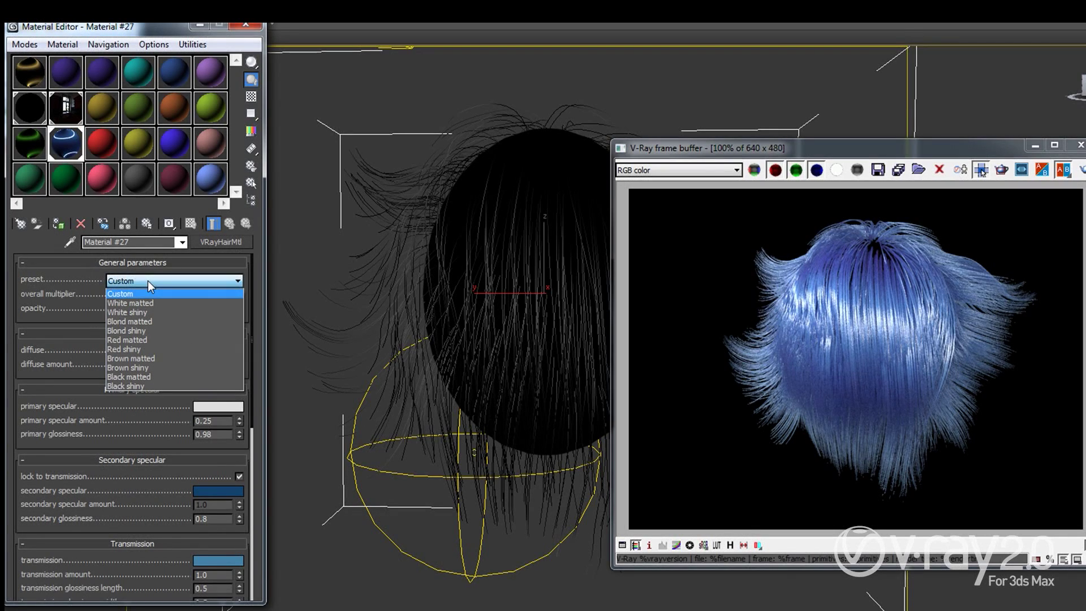
{"action": "left_click", "coordinate": [137, 331]}
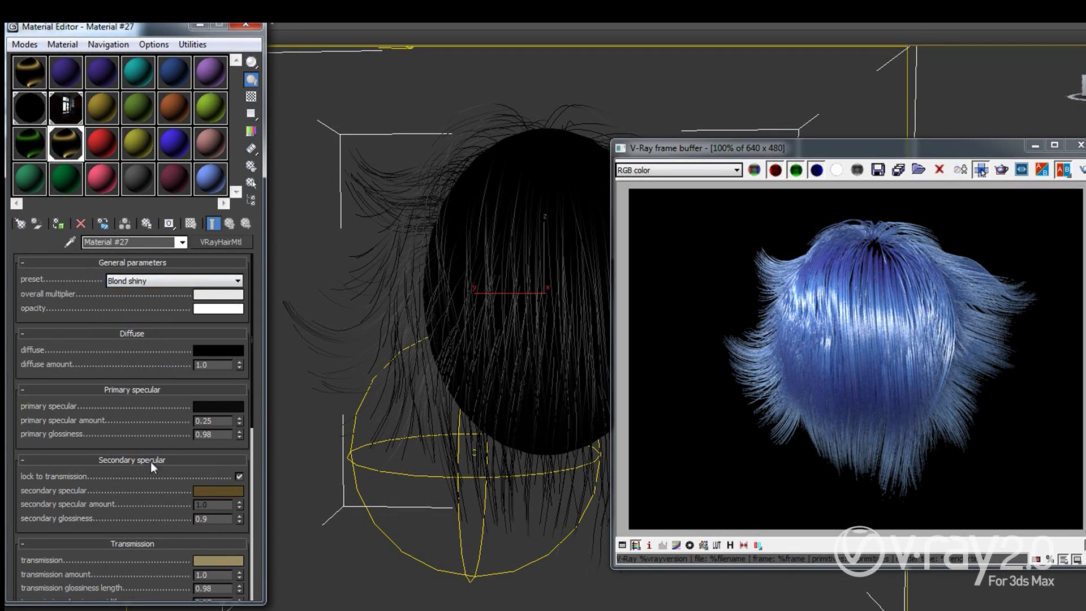
{"action": "scroll", "coordinate": [138, 507], "scroll_direction": "down", "scroll_amount": 5}
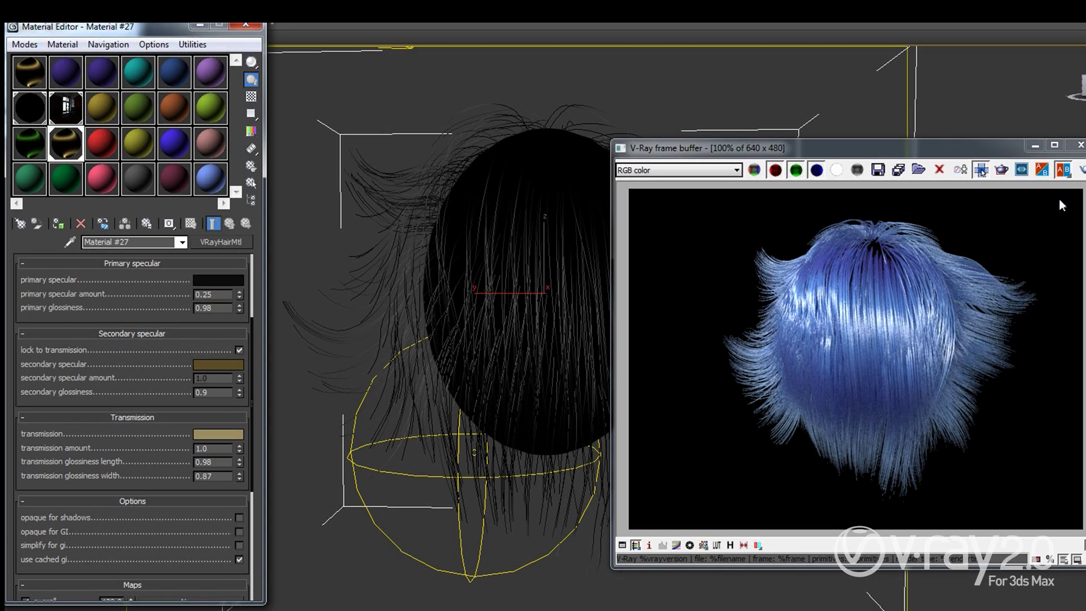
{"action": "left_click", "coordinate": [982, 171]}
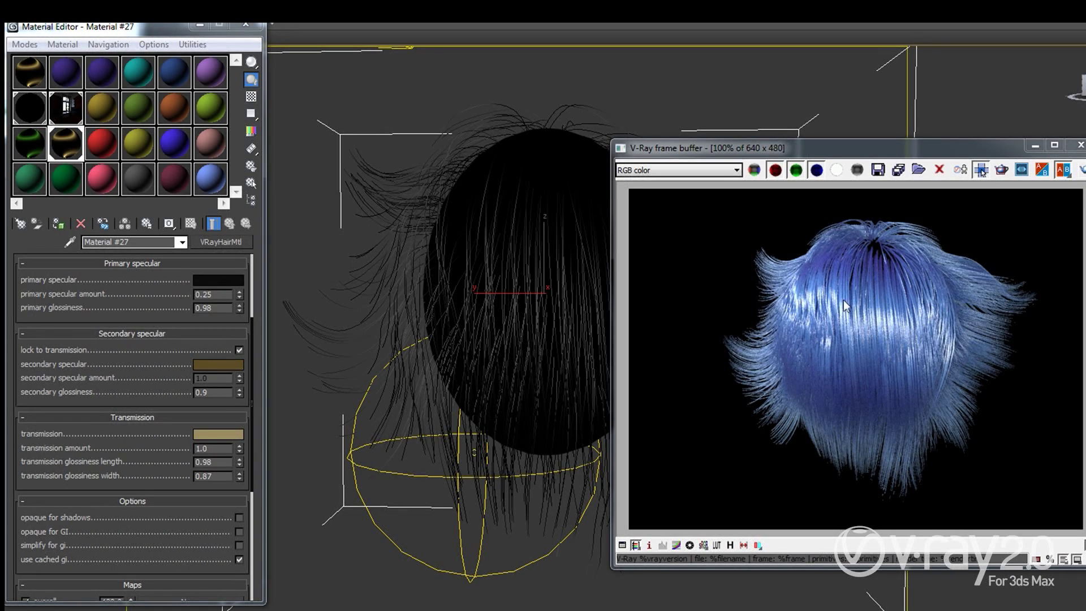
{"action": "key", "text": "shift+q"}
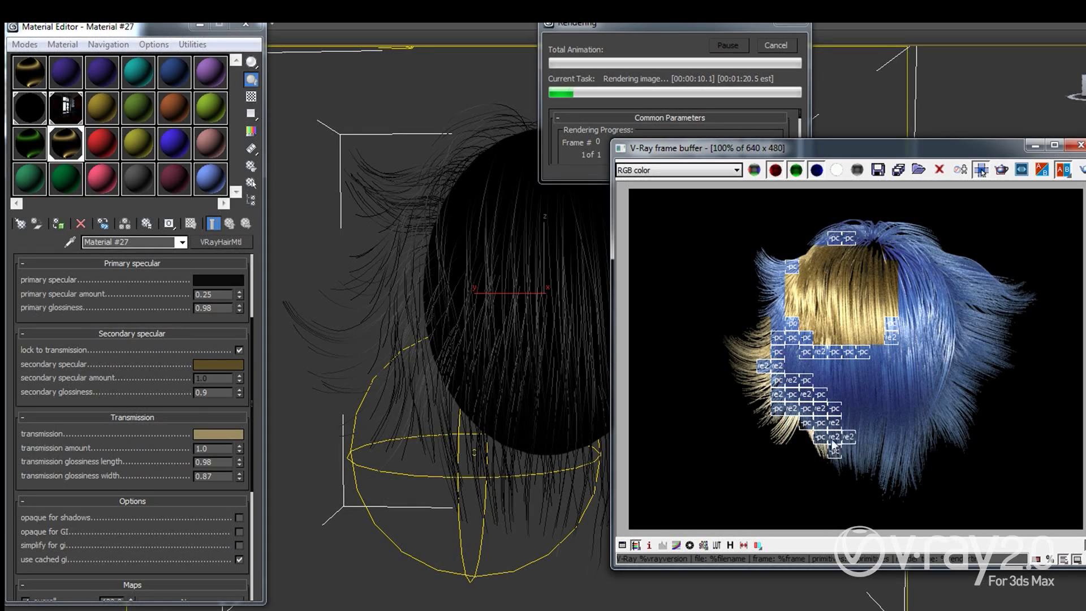
{"action": "scroll", "coordinate": [891, 477], "scroll_direction": "up", "scroll_amount": 1}
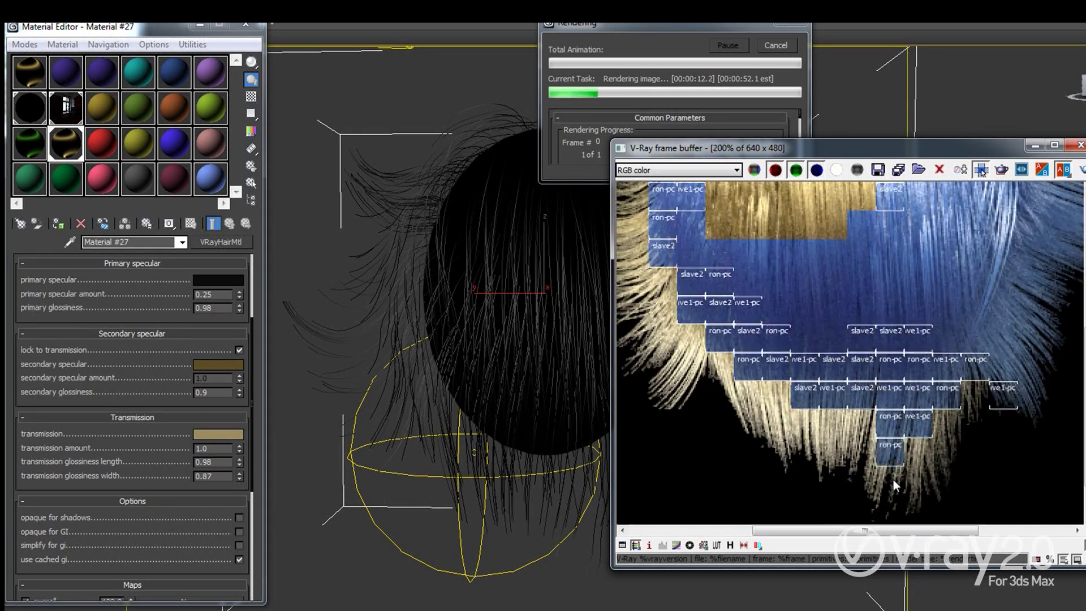
{"action": "scroll", "coordinate": [843, 425], "scroll_direction": "down", "scroll_amount": 1}
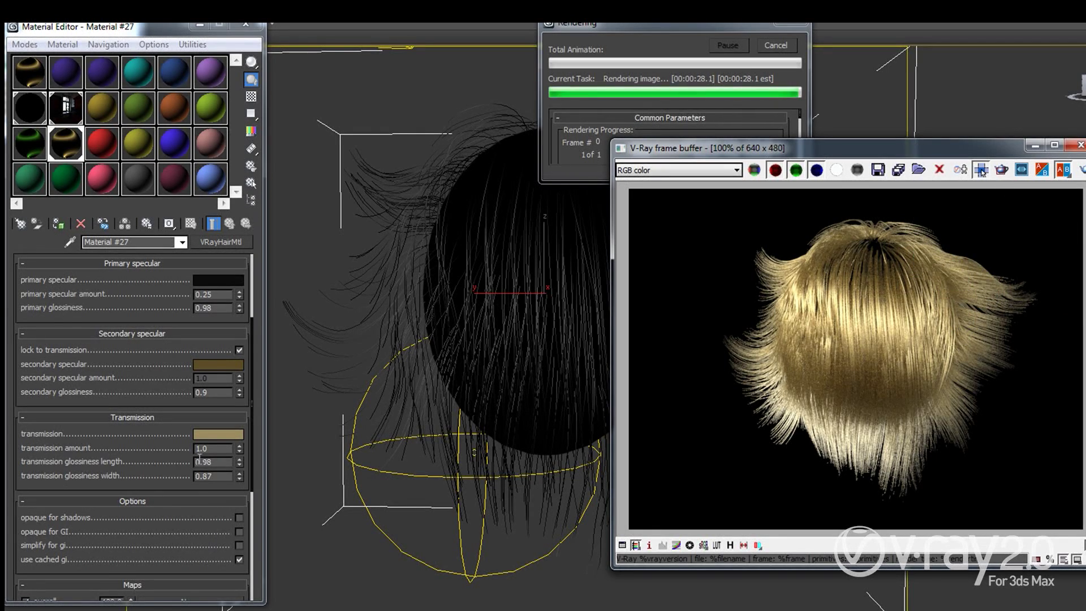
Open the frame buffer's render history and remove the two stored renders.
{"action": "left_click_drag", "start_coordinate": [67, 467], "coordinate": [57, 392]}
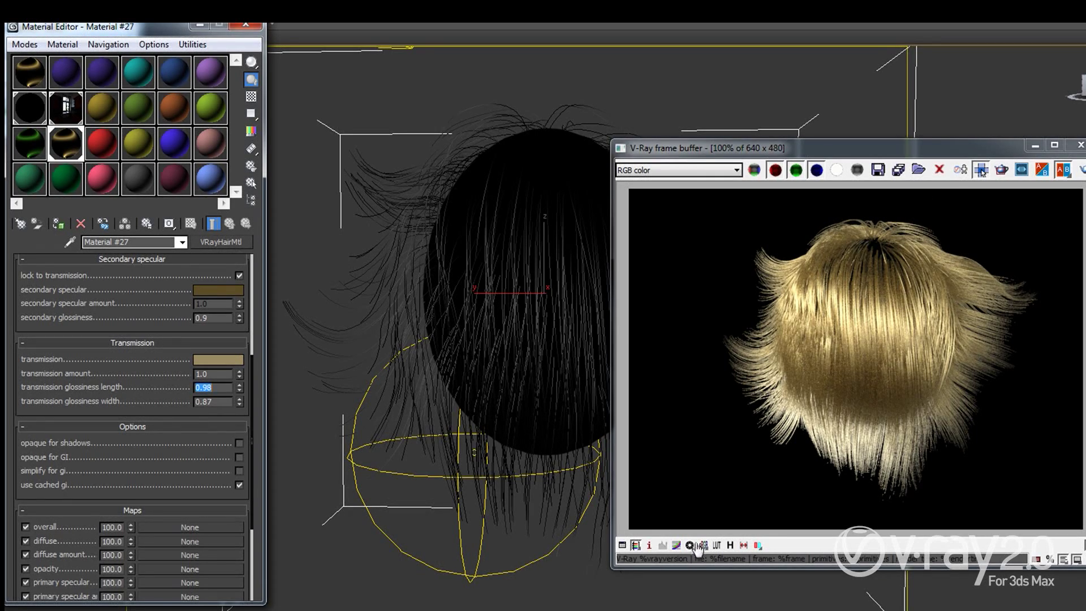
{"action": "left_click", "coordinate": [730, 545]}
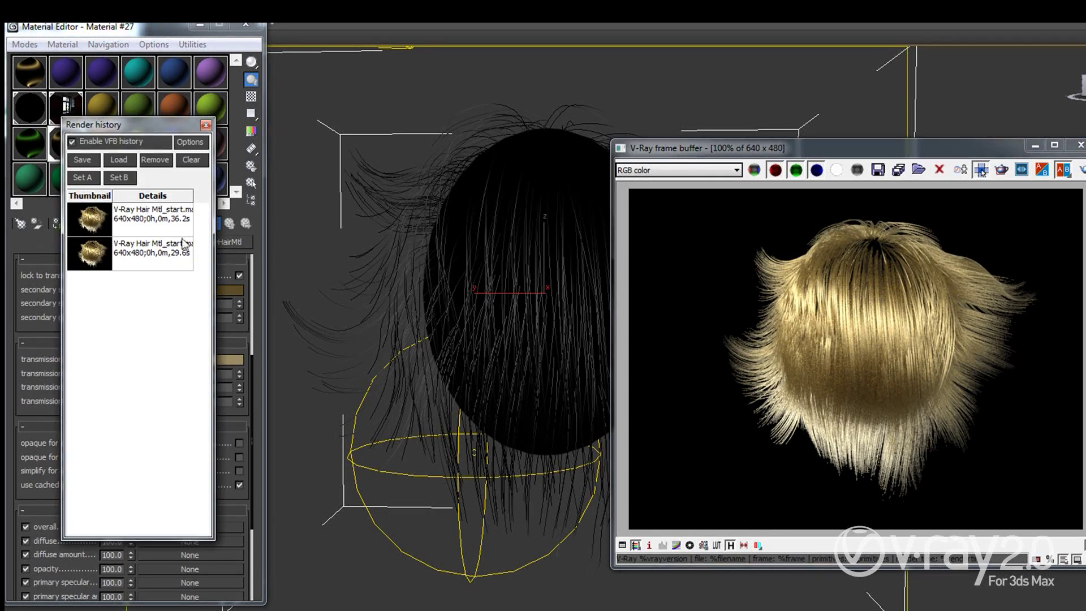
{"action": "left_click", "coordinate": [123, 215]}
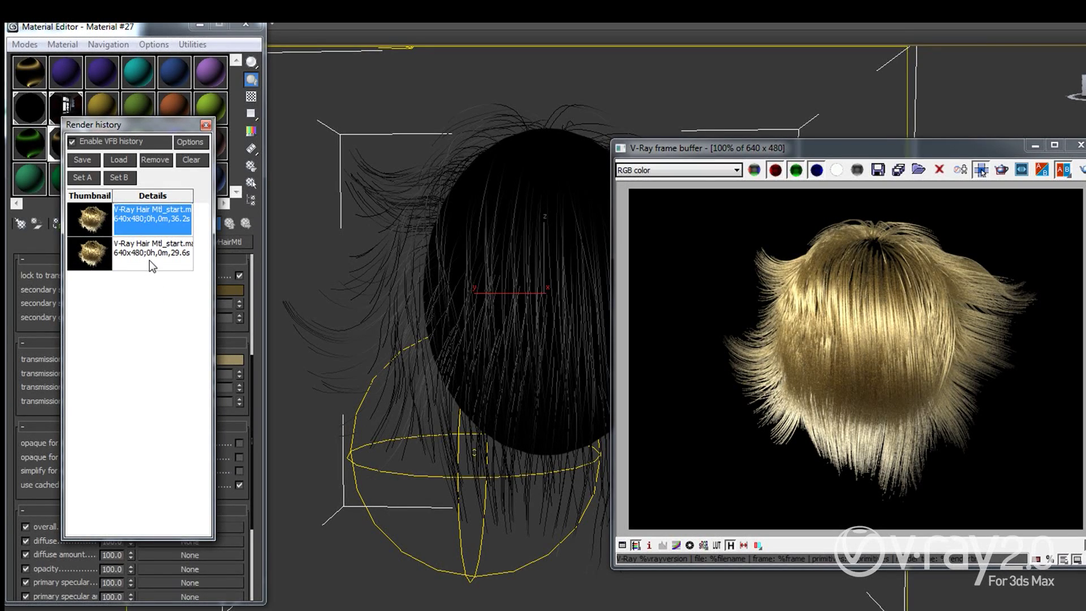
{"action": "left_click", "coordinate": [149, 259], "text": "shift"}
{"action": "left_click", "coordinate": [155, 160]}
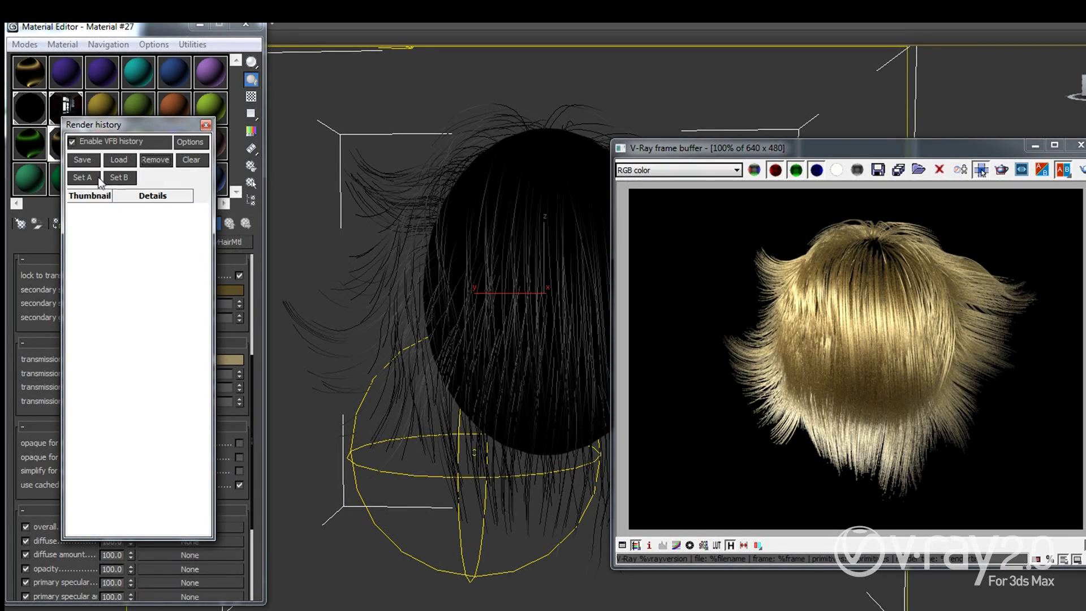
Place the render history window between the material editor and the frame buffer, and save the current blond render to it.
{"action": "left_click", "coordinate": [814, 368]}
{"action": "left_click_drag", "start_coordinate": [154, 127], "coordinate": [416, 159]}
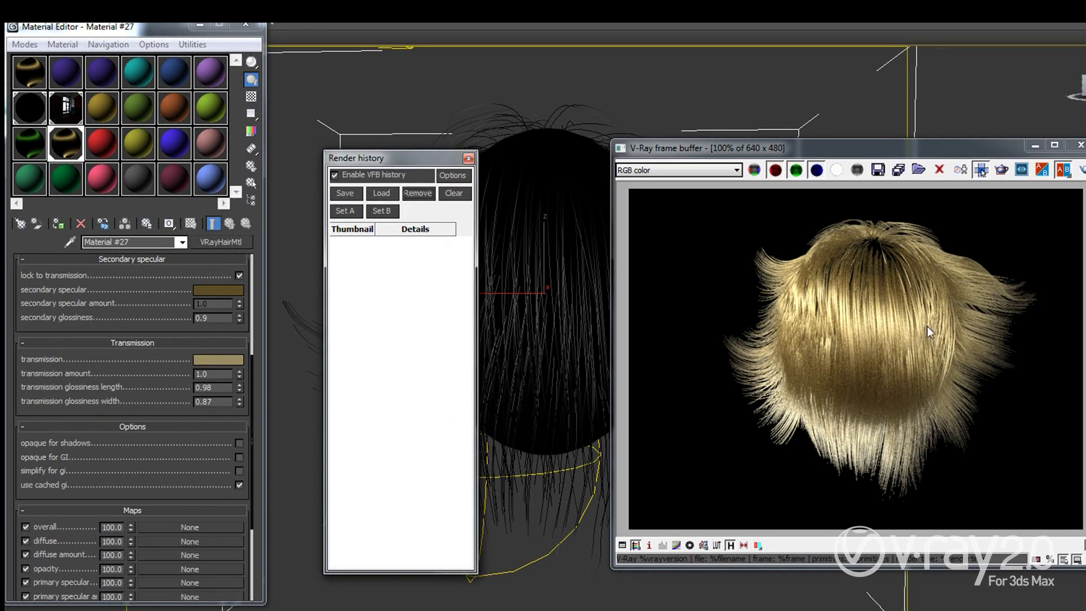
{"action": "left_click", "coordinate": [346, 193]}
Set the transmission glossiness width to 0.97 and the transmission glossiness length to 0.88, and render the hair.
{"action": "double_click", "coordinate": [233, 406]}
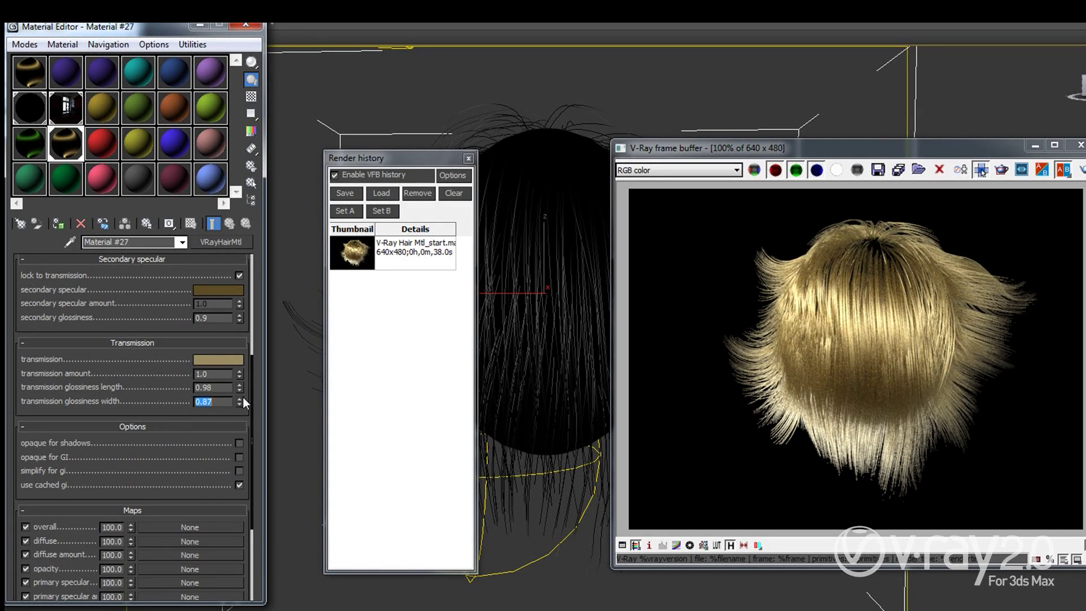
{"action": "type", "text": "0.97"}
{"action": "key", "text": "Return"}
{"action": "left_click", "coordinate": [239, 390]}
{"action": "left_click", "coordinate": [982, 173]}
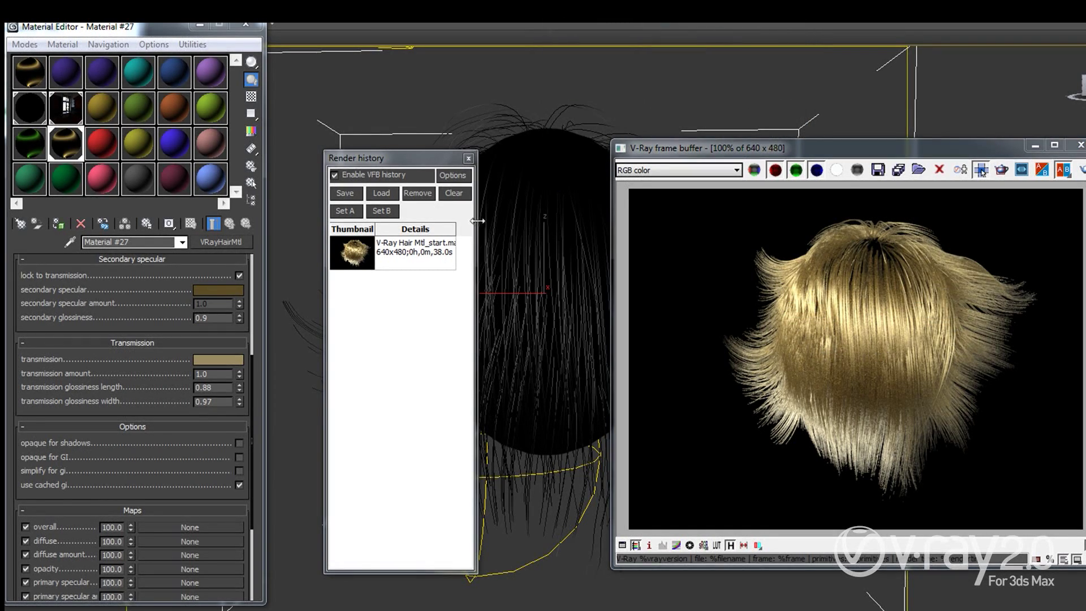
Save the new render to the history and compare it as A against the earlier blond render as B.
{"action": "left_click", "coordinate": [348, 194]}
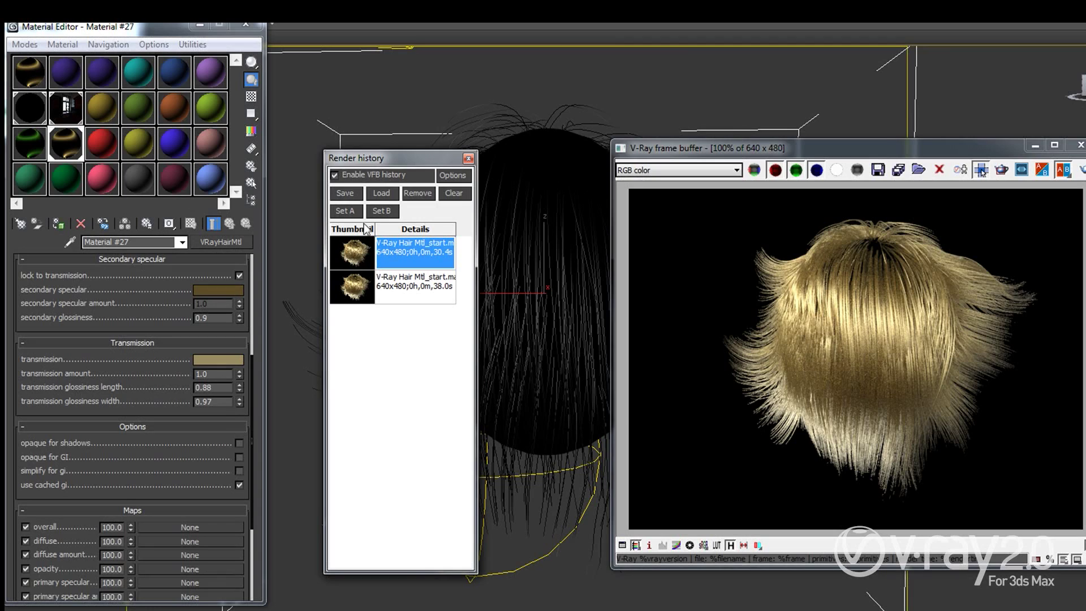
{"action": "left_click", "coordinate": [348, 211]}
{"action": "left_click", "coordinate": [383, 291]}
{"action": "left_click", "coordinate": [381, 211]}
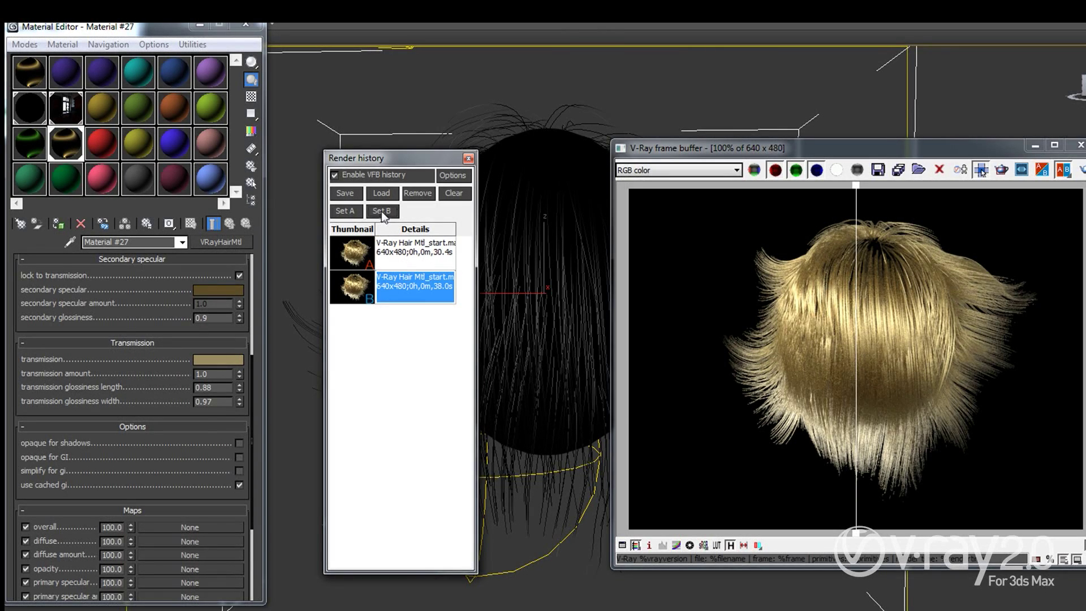
Sweep the A/B comparison divider across the hair to examine both transmission glossiness renders, and close the frame buffer.
{"action": "left_click", "coordinate": [856, 186]}
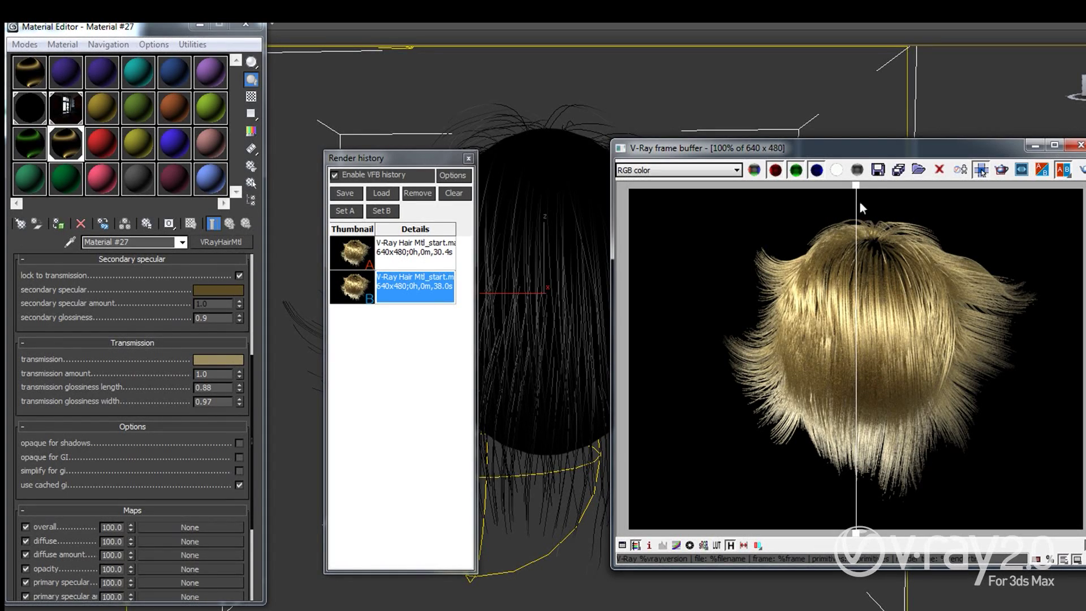
{"action": "left_click", "coordinate": [470, 244]}
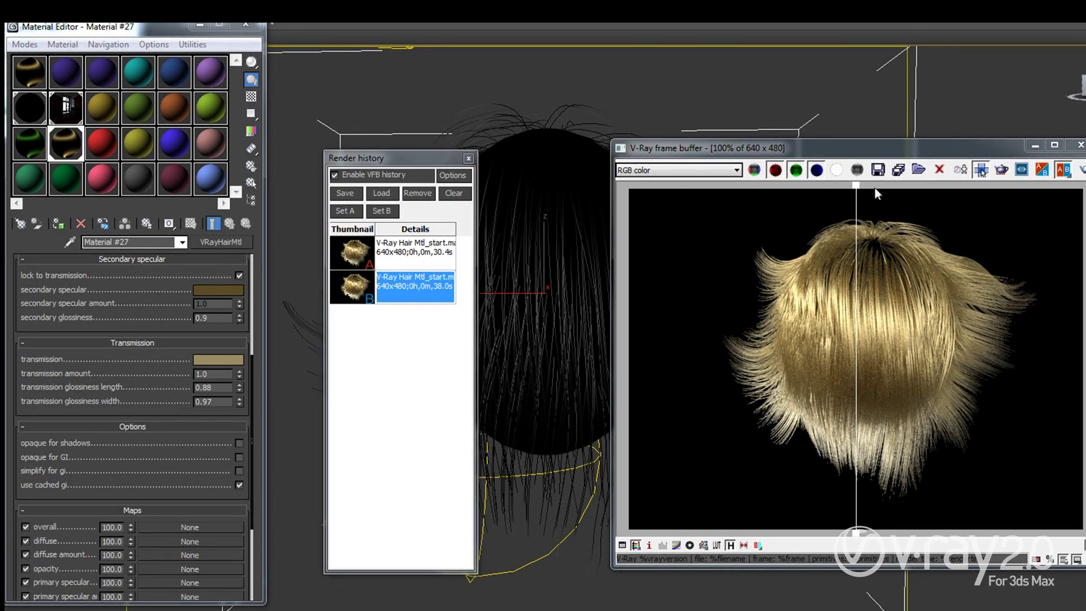
{"action": "left_click_drag", "start_coordinate": [857, 185], "coordinate": [925, 329]}
{"action": "scroll", "coordinate": [887, 481], "scroll_direction": "down", "scroll_amount": 1}
{"action": "scroll", "coordinate": [896, 456], "scroll_direction": "up", "scroll_amount": 1}
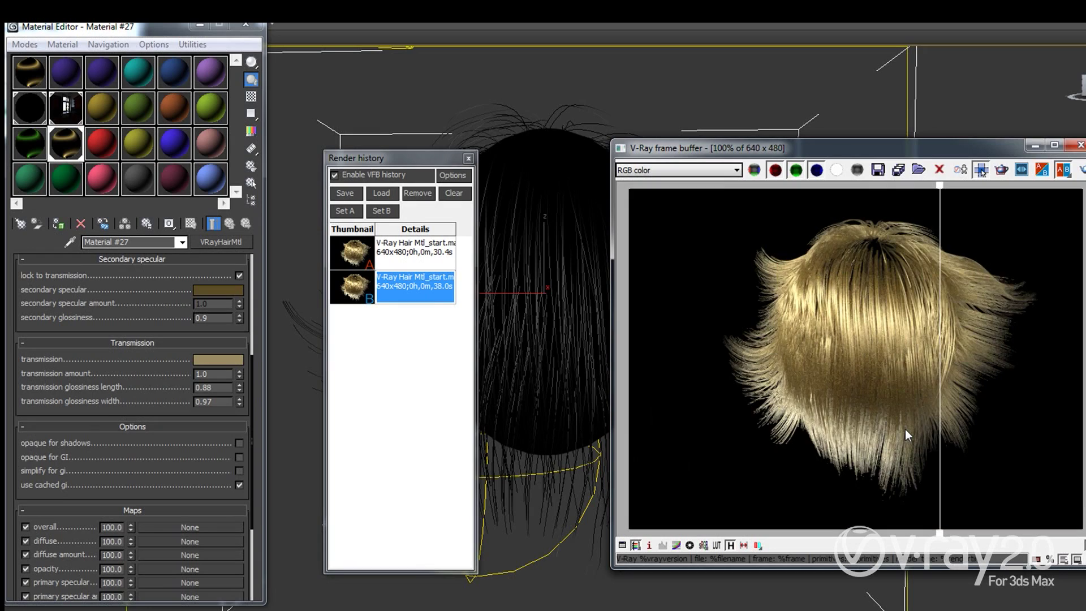
{"action": "left_click_drag", "start_coordinate": [942, 194], "coordinate": [922, 193]}
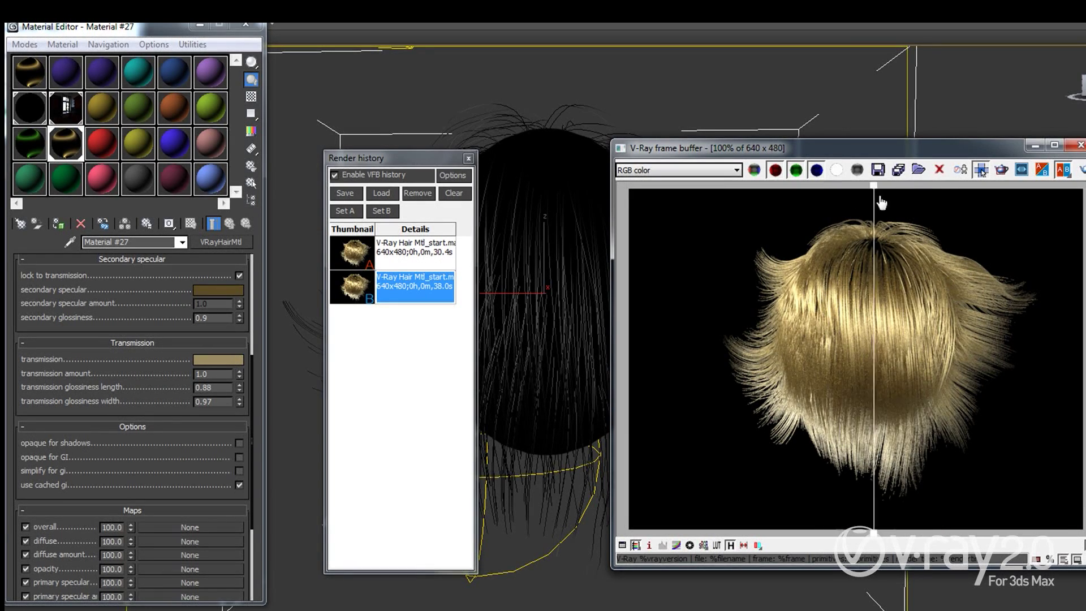
{"action": "left_click_drag", "start_coordinate": [881, 202], "coordinate": [996, 314]}
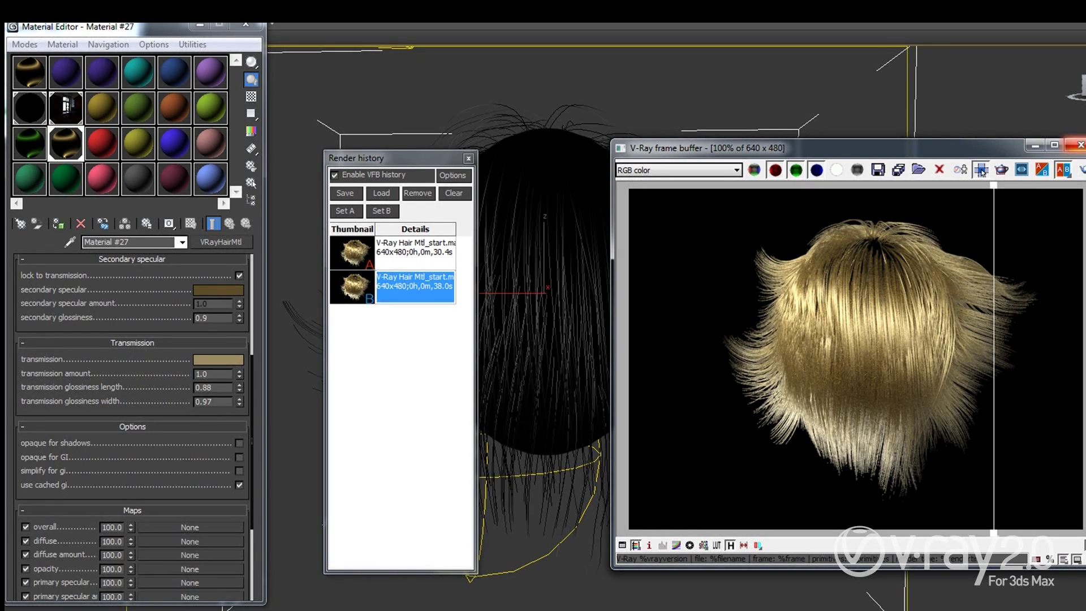
{"action": "left_click", "coordinate": [1080, 145]}
Load a new VRayHairMtl into the bright red sample slot in the third row of the material editor.
{"action": "left_click", "coordinate": [98, 142]}
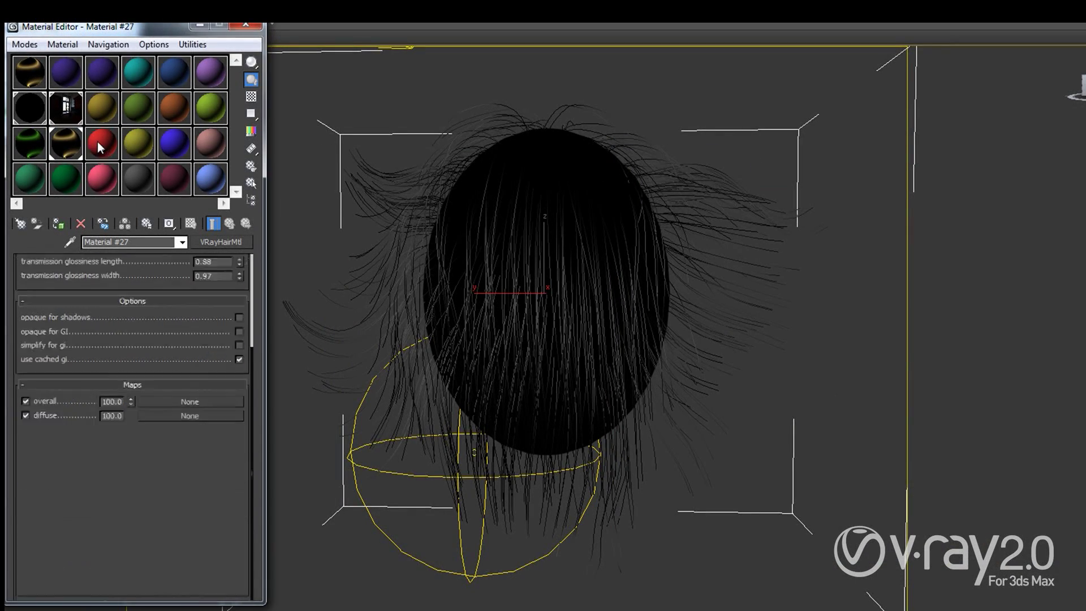
{"action": "left_click", "coordinate": [20, 224]}
{"action": "double_click", "coordinate": [489, 419]}
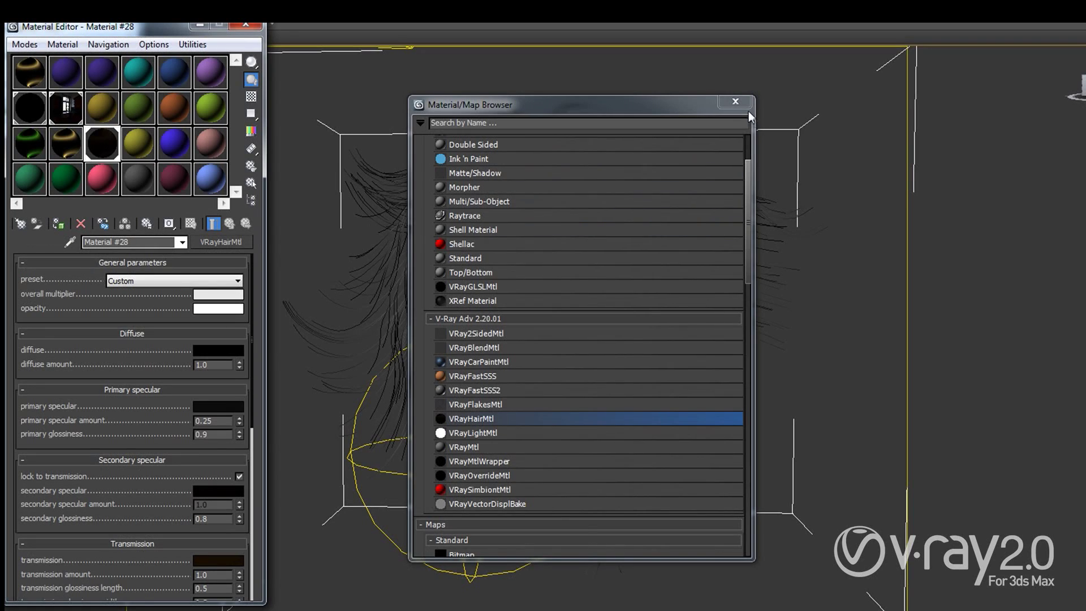
{"action": "left_click", "coordinate": [735, 101]}
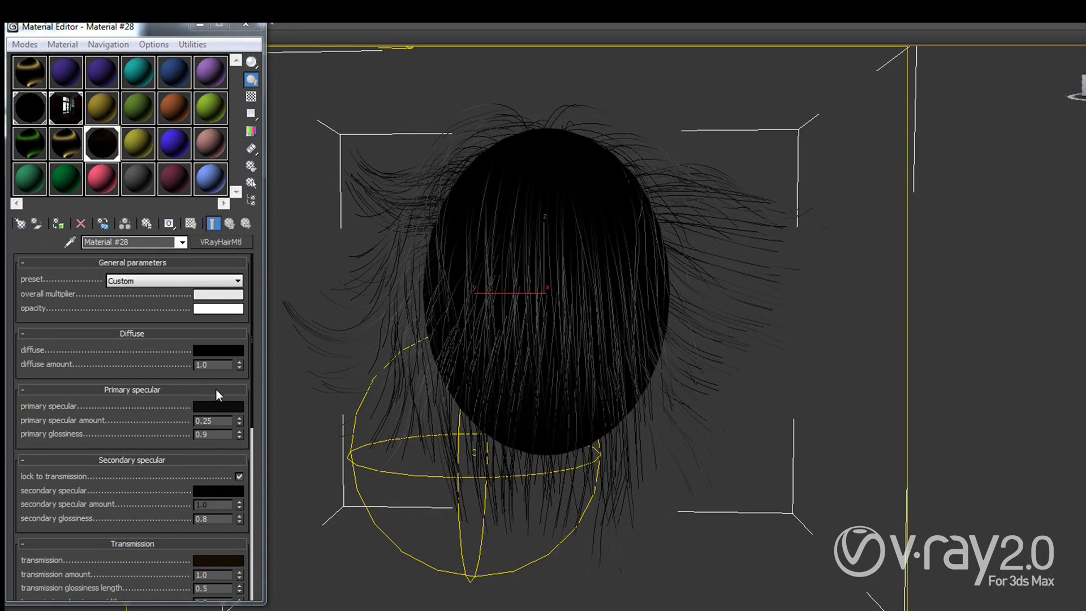
Set the new hair material's primary specular and transmission colors to black.
{"action": "left_click", "coordinate": [215, 406]}
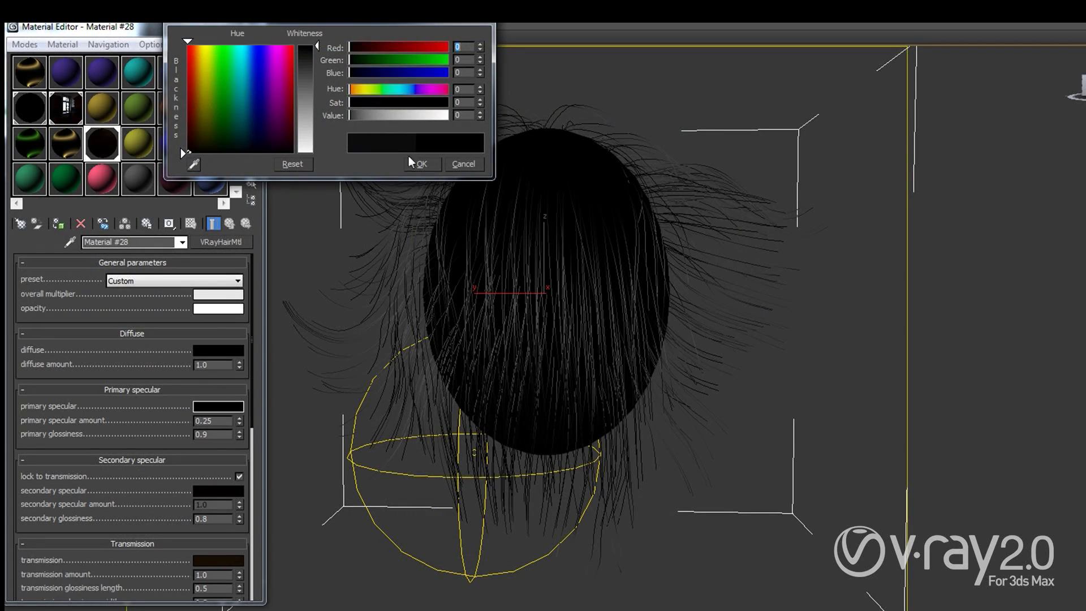
{"action": "left_click", "coordinate": [421, 164]}
{"action": "left_click", "coordinate": [214, 560]}
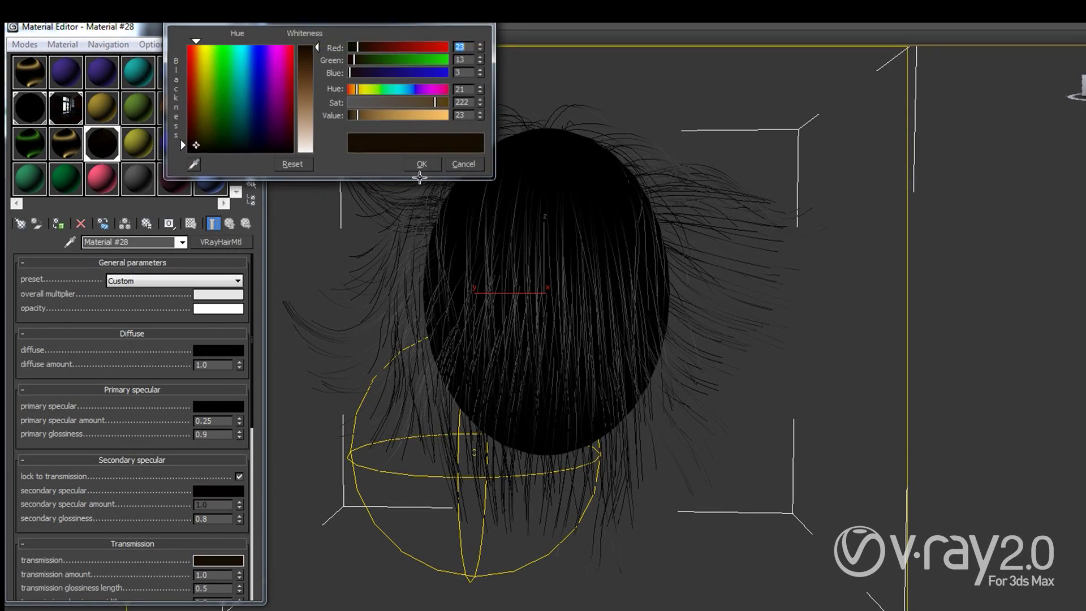
{"action": "left_click_drag", "start_coordinate": [357, 116], "coordinate": [350, 115]}
{"action": "left_click", "coordinate": [421, 164]}
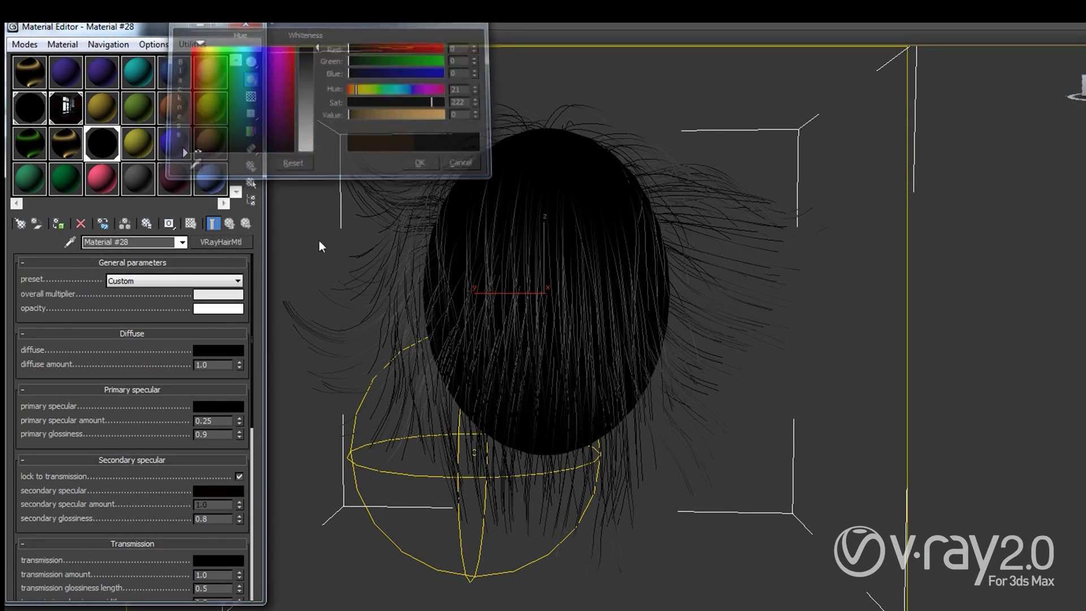
Assign a VRayHairInfoTex map to the diffuse slot of the new hair material.
{"action": "left_click_drag", "start_coordinate": [141, 422], "coordinate": [145, 317]}
{"action": "left_click_drag", "start_coordinate": [125, 483], "coordinate": [124, 354]}
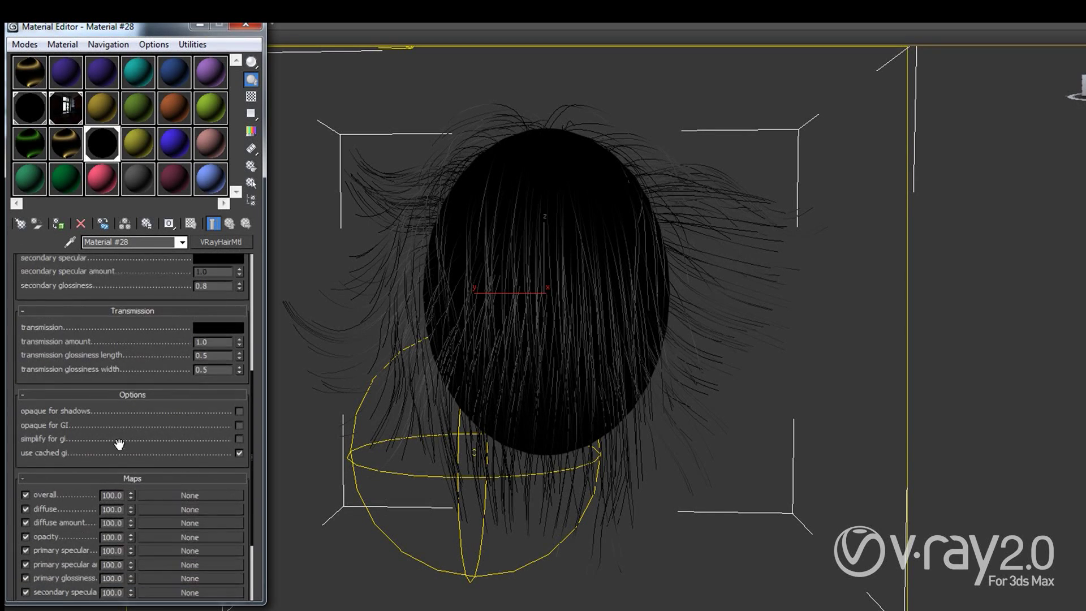
{"action": "left_click_drag", "start_coordinate": [117, 443], "coordinate": [113, 375]}
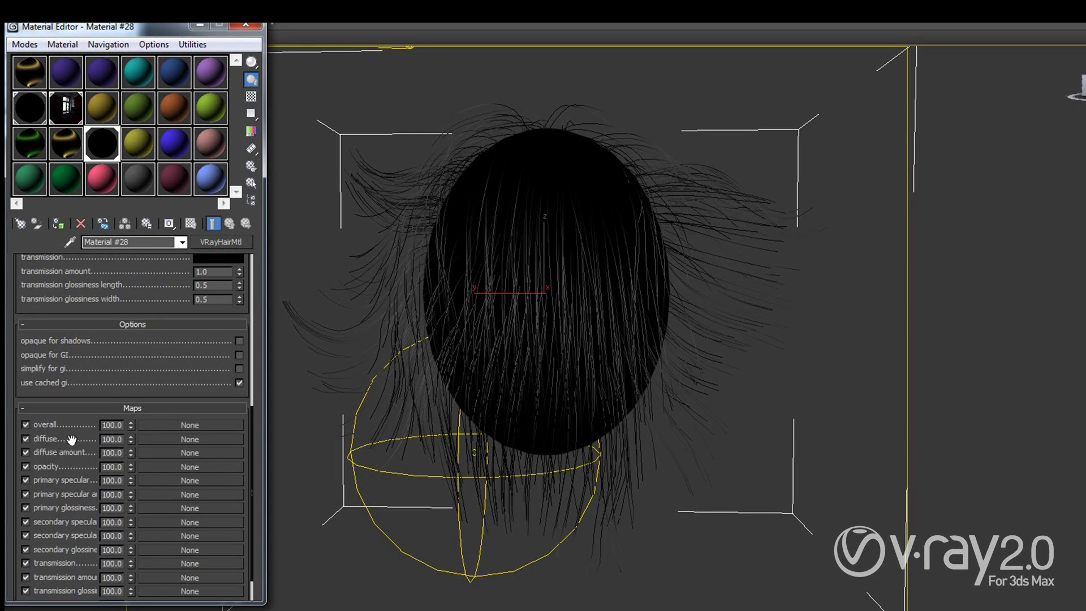
{"action": "left_click", "coordinate": [192, 444]}
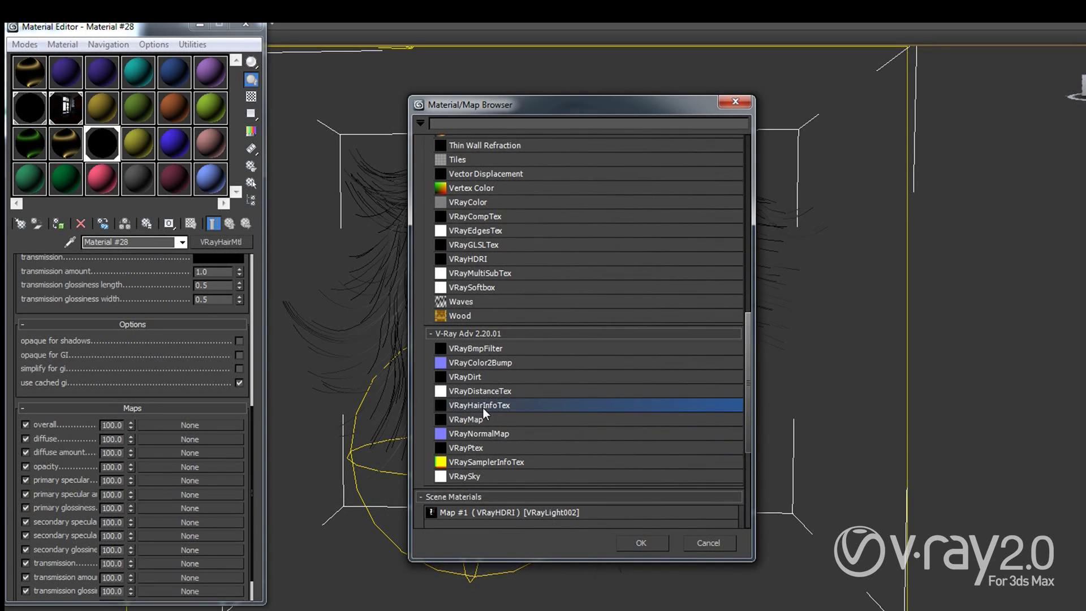
{"action": "double_click", "coordinate": [487, 406]}
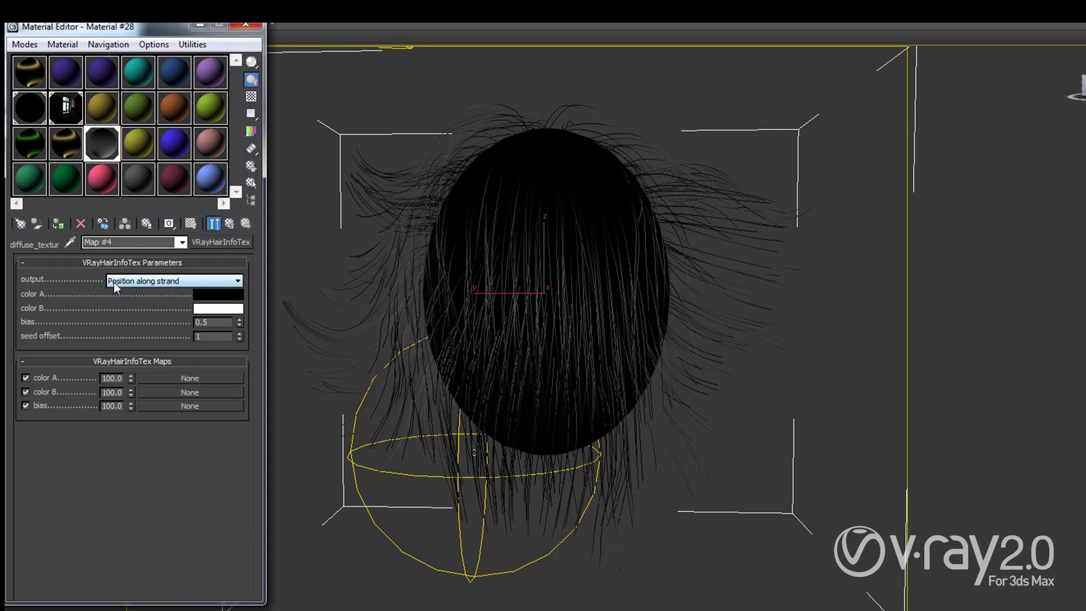
Review the hair info map's output options, keep Position along strand, and set color A to red (248, 0, 0).
{"action": "left_click", "coordinate": [149, 283]}
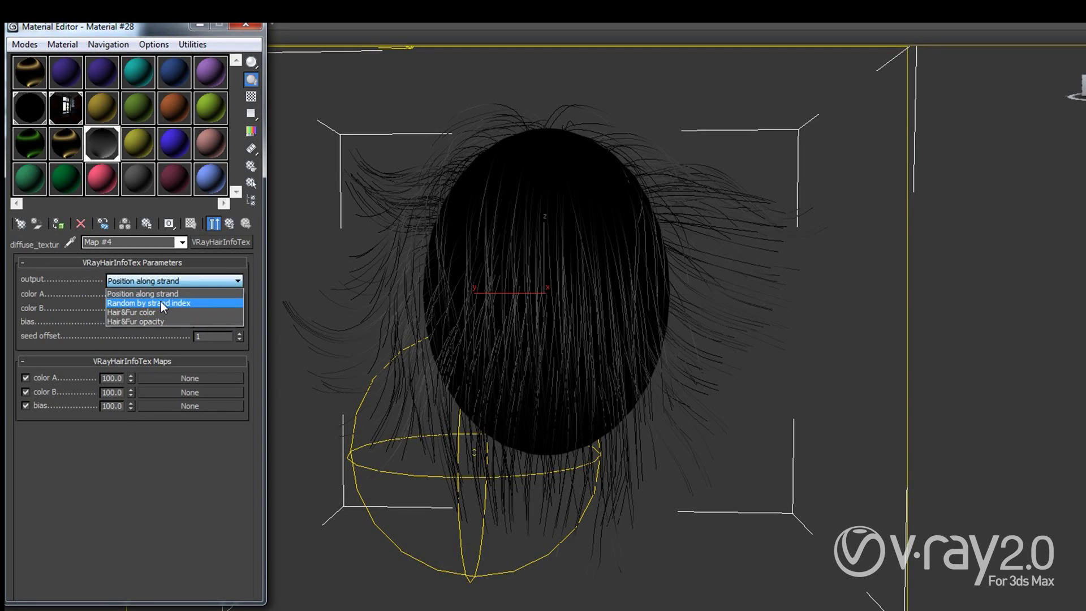
{"action": "left_click", "coordinate": [80, 294]}
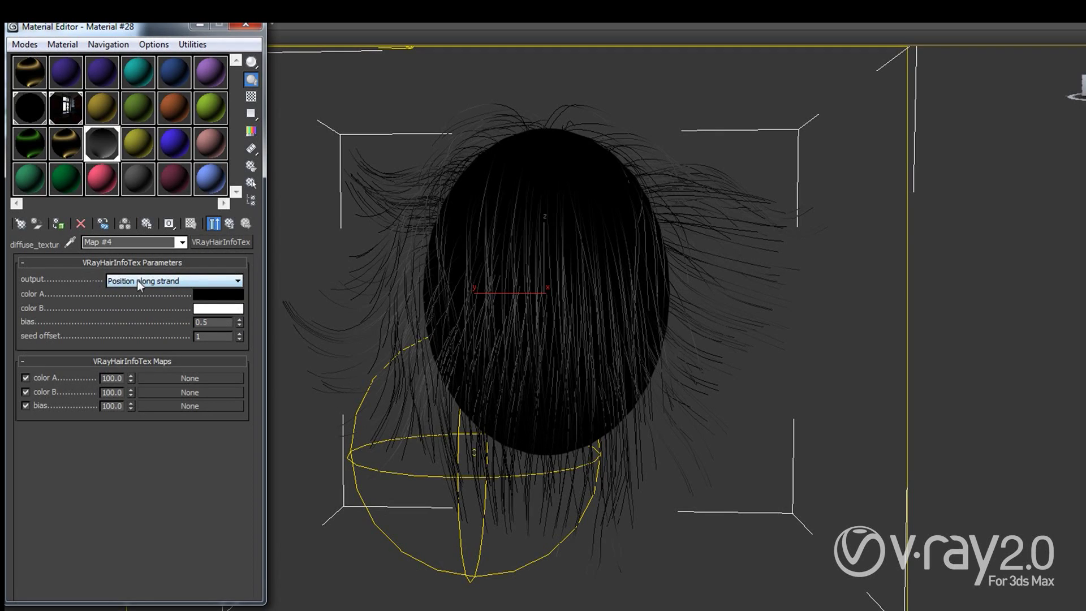
{"action": "left_click", "coordinate": [204, 298]}
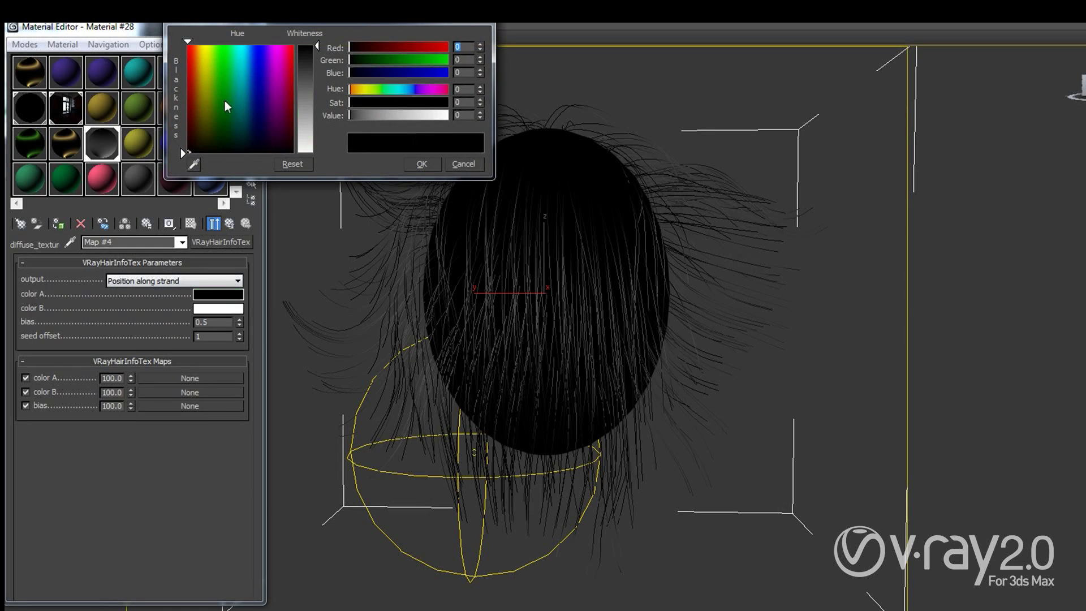
{"action": "left_click", "coordinate": [216, 70]}
{"action": "left_click_drag", "start_coordinate": [256, 52], "coordinate": [293, 48]}
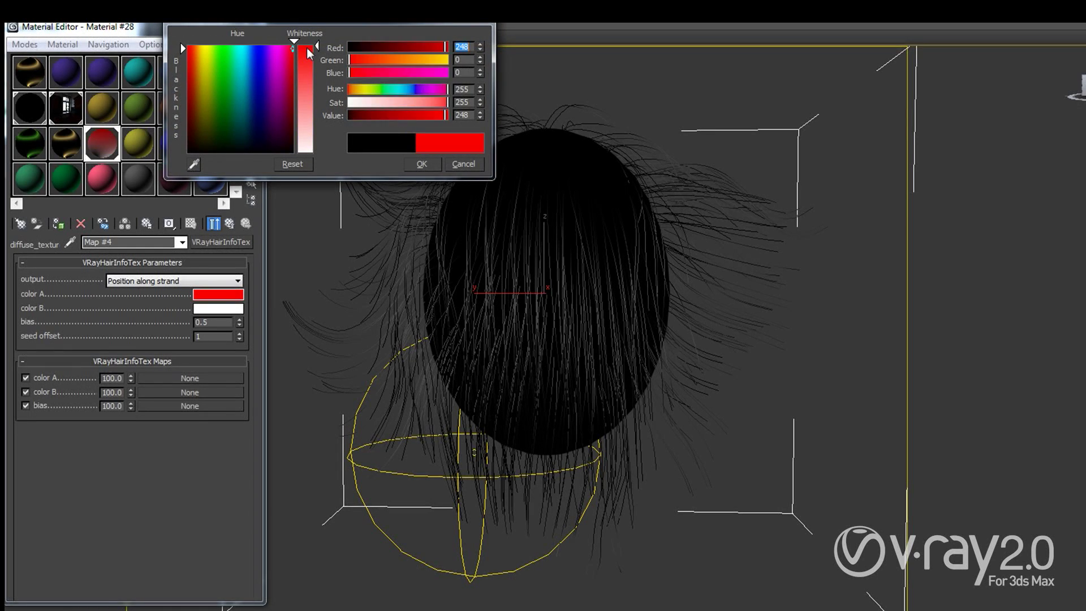
{"action": "left_click", "coordinate": [421, 163]}
Set the hair info map's color B to blue (14, 14, 246) and render the hair.
{"action": "left_click", "coordinate": [229, 309]}
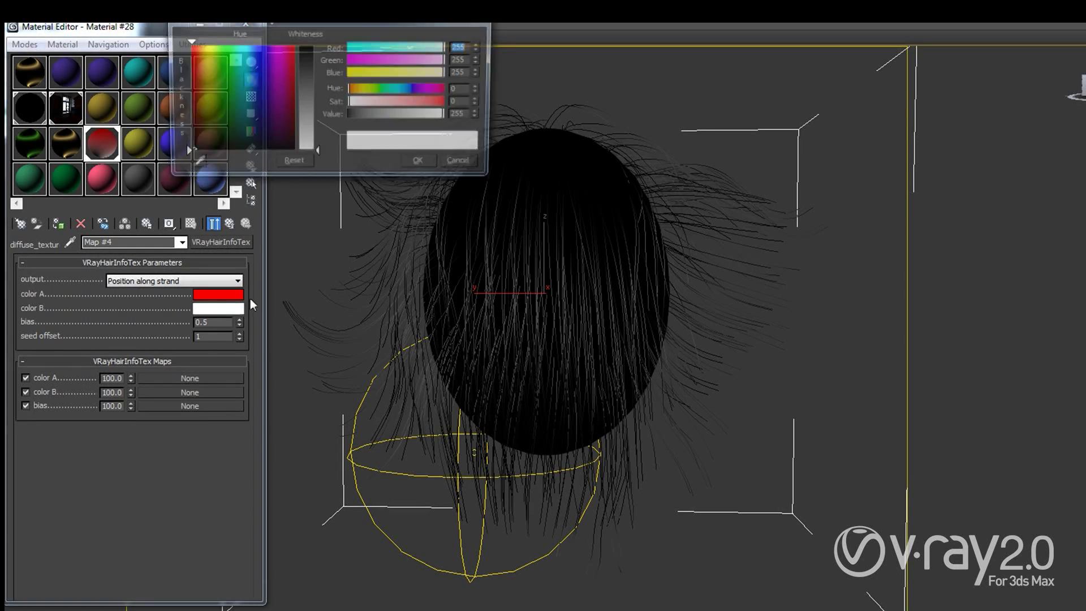
{"action": "left_click_drag", "start_coordinate": [257, 102], "coordinate": [258, 50]}
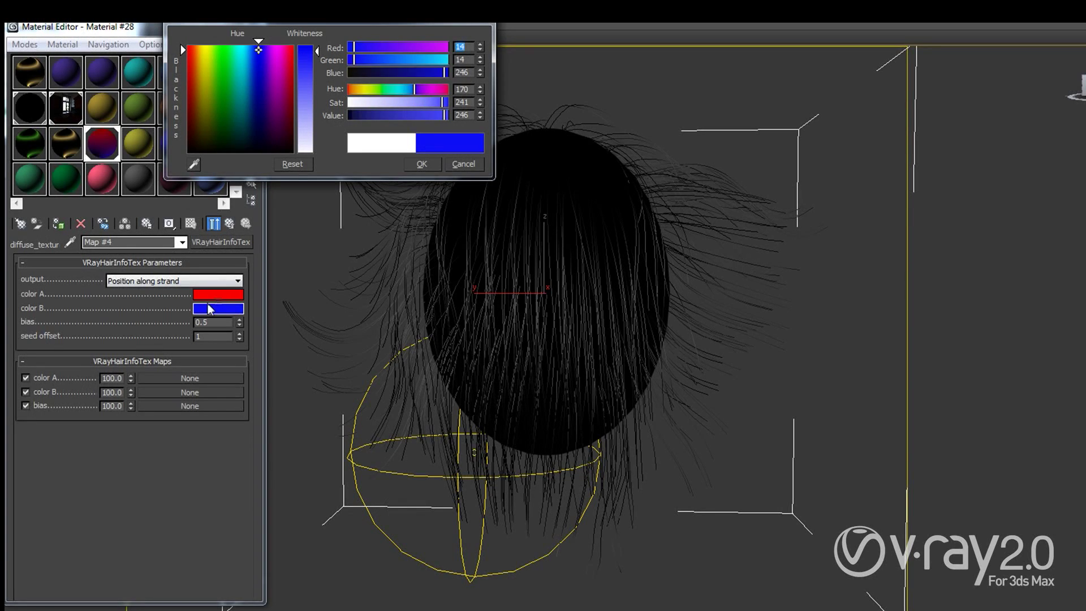
{"action": "double_click", "coordinate": [203, 321]}
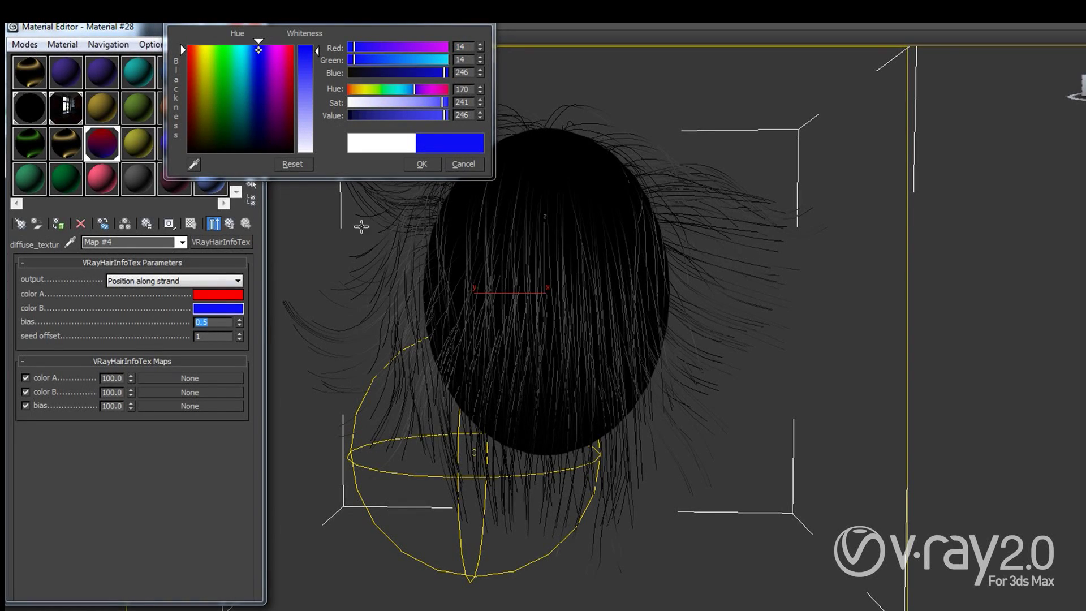
{"action": "left_click", "coordinate": [421, 164]}
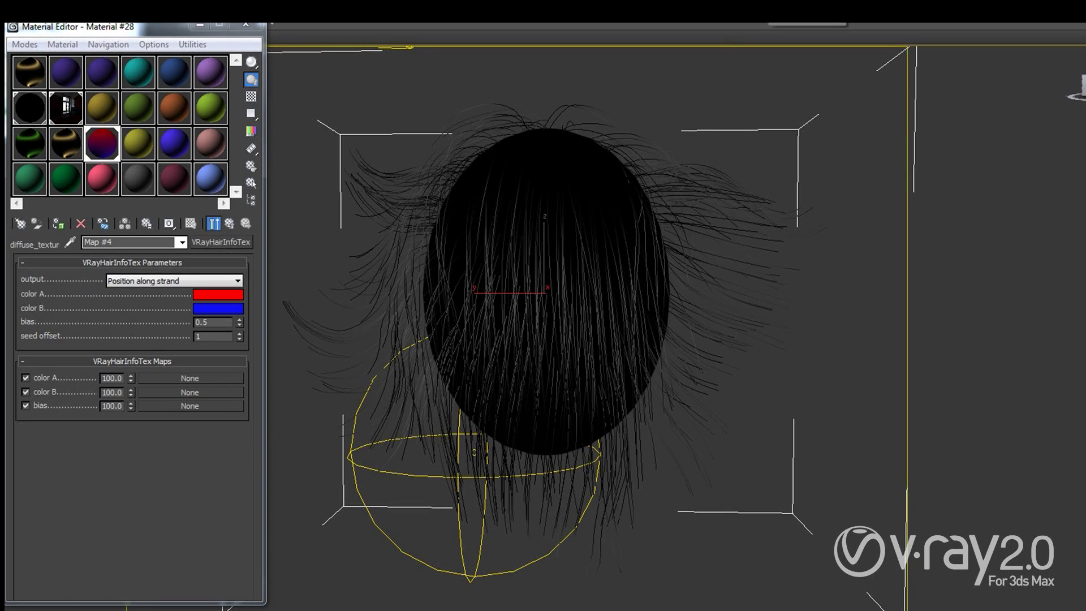
{"action": "key", "text": "shift+q"}
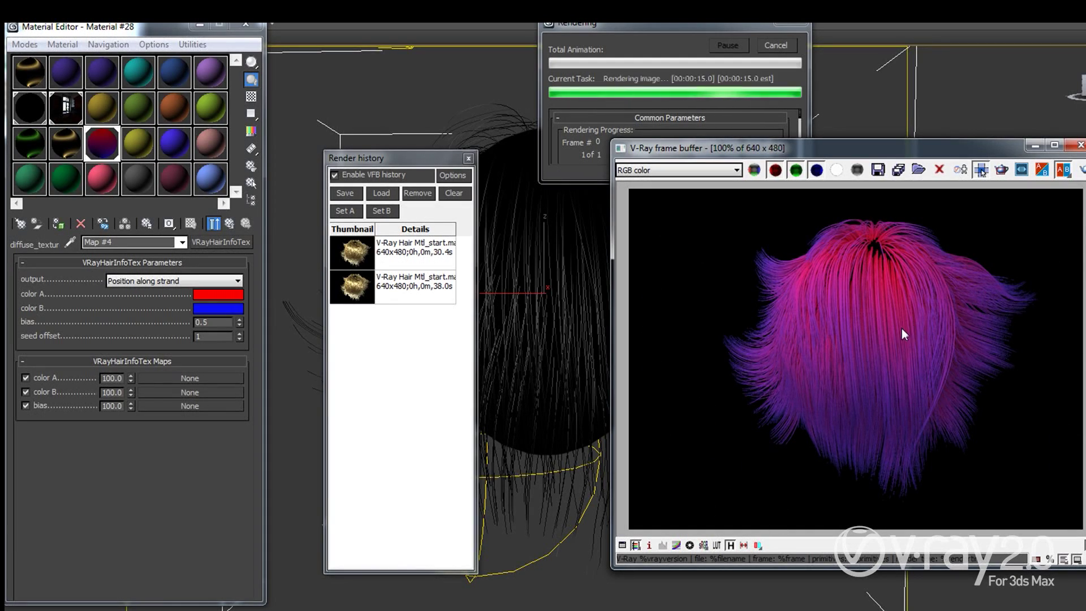
Raise the bias of the VRayHairInfoTex map and render the hair again.
{"action": "left_click", "coordinate": [215, 321]}
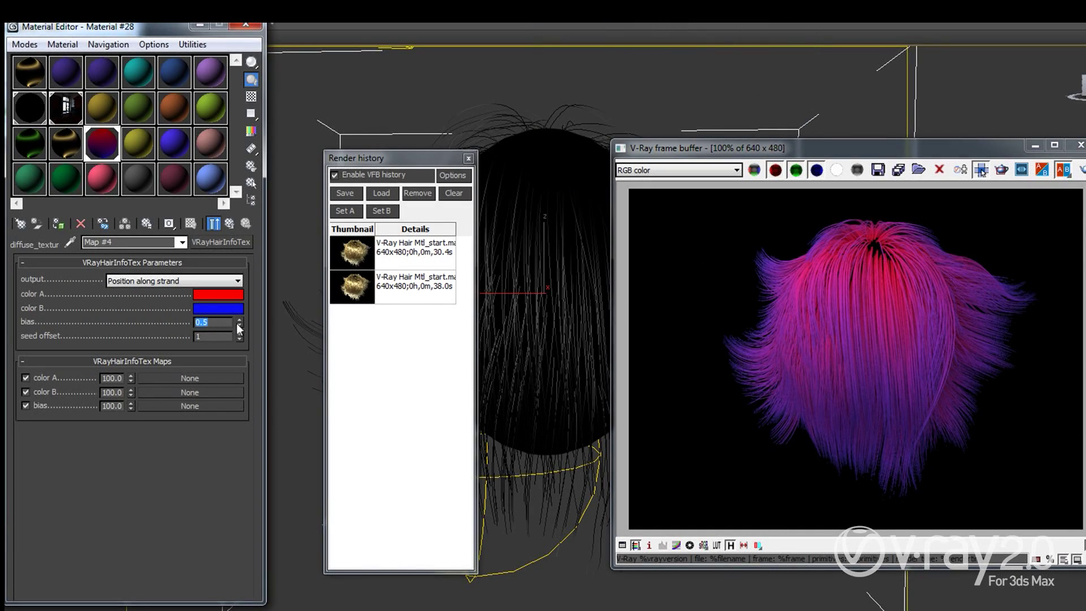
{"action": "left_click", "coordinate": [239, 320]}
{"action": "left_click", "coordinate": [239, 320]}
{"action": "left_click", "coordinate": [983, 172]}
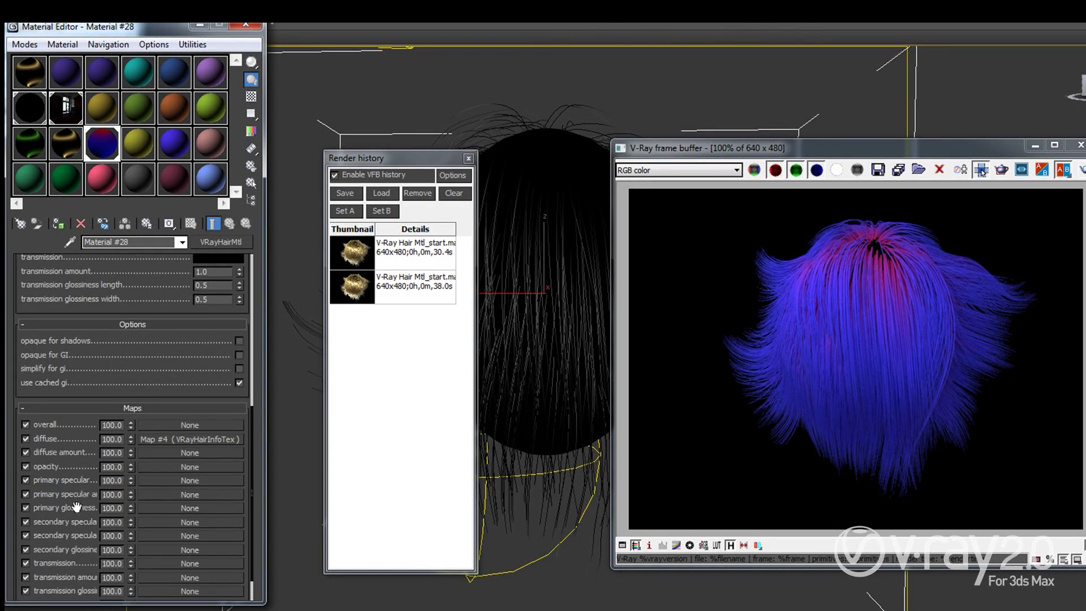
{"action": "left_click_drag", "start_coordinate": [76, 505], "coordinate": [72, 456]}
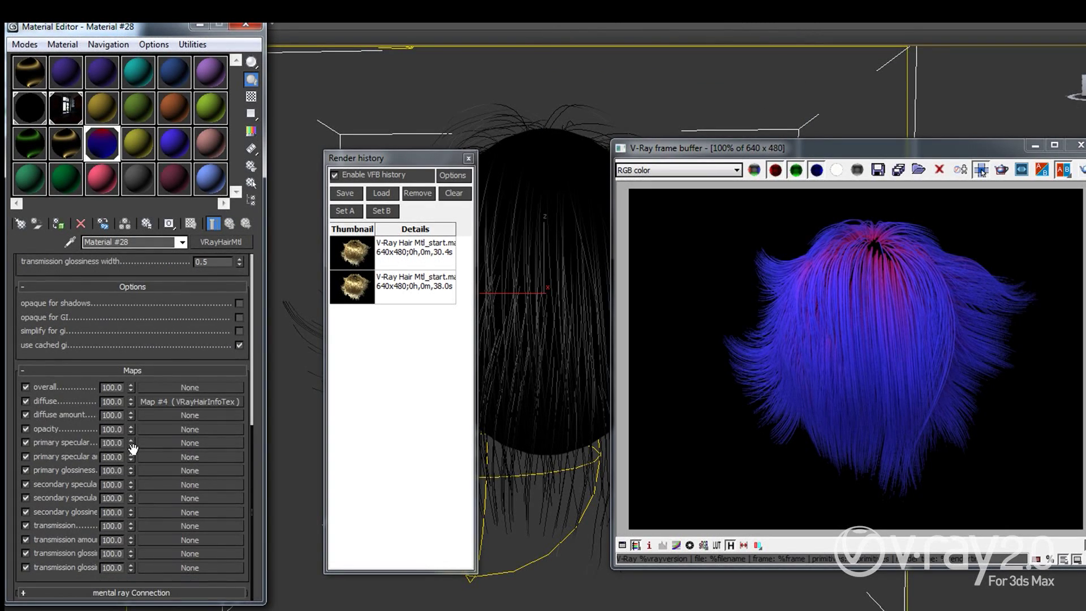